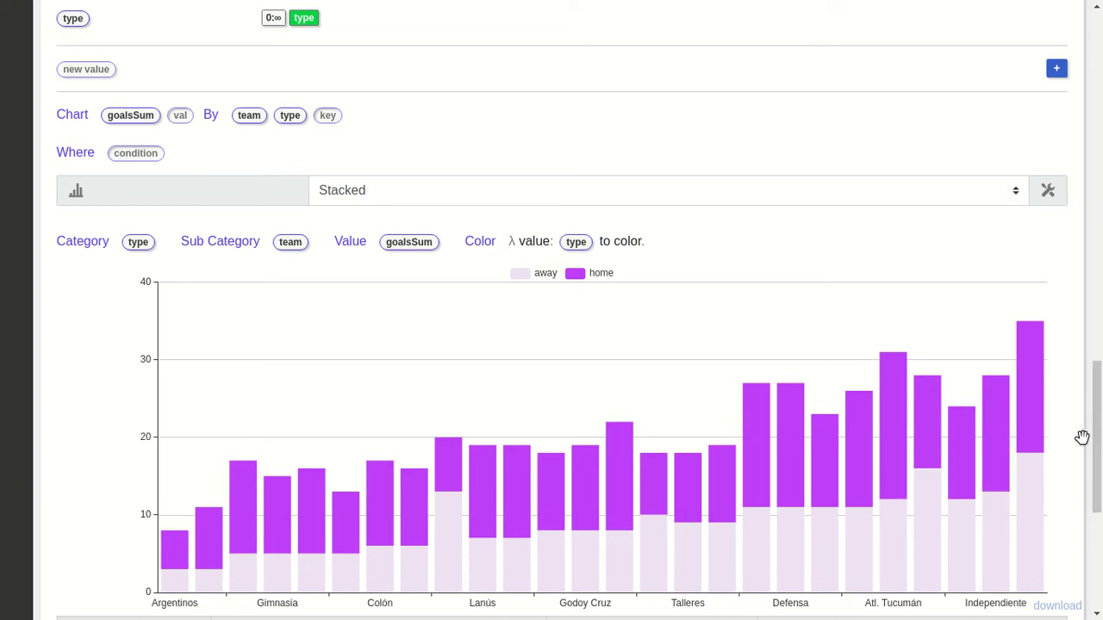
- Scroll up from the stacked chart to the CSV Source and expand its first ten match rows
mouse_move(1031, 470)
left_click_drag(1092, 430, 1066, 52)
left_click(71, 224)
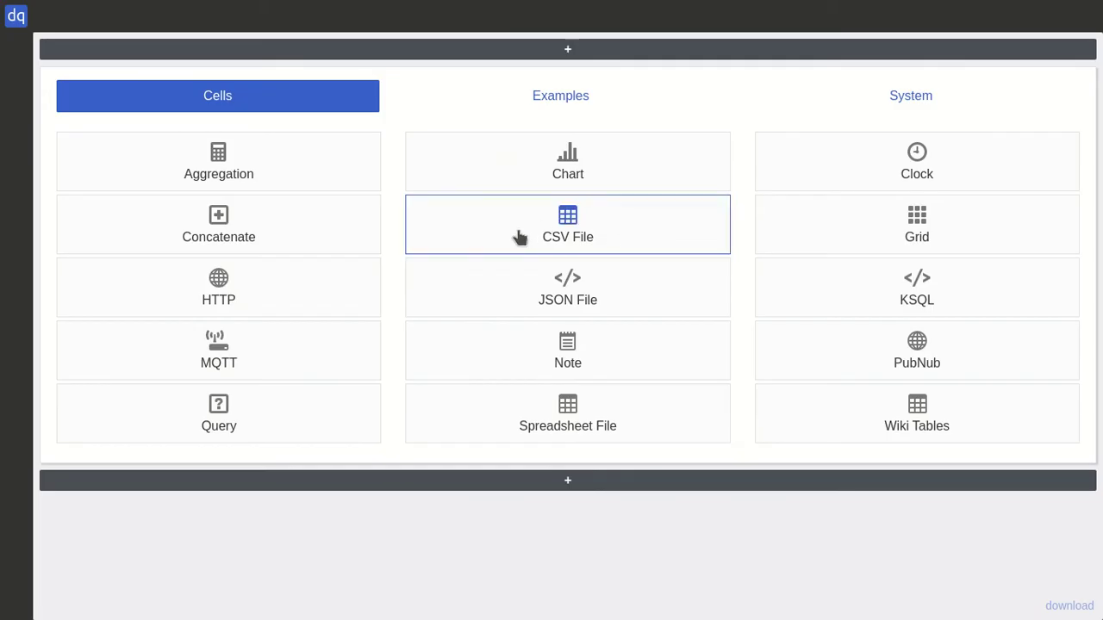
- Add a CSV File source loaded from matches.csv and collapse its import options
left_click(521, 237)
left_click(523, 273)
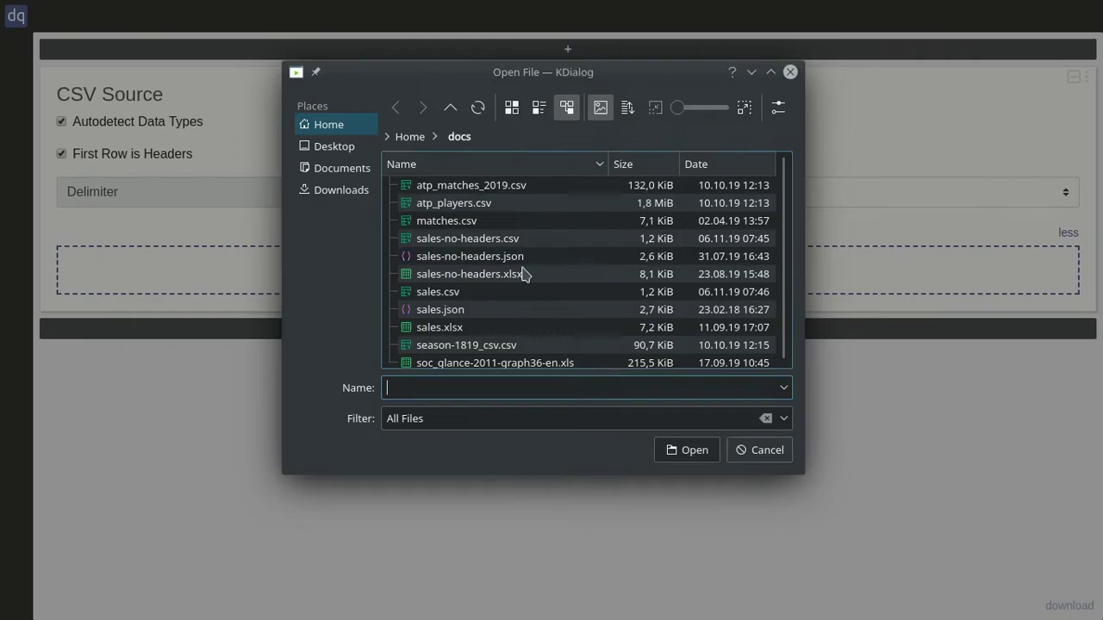
double_click(448, 221)
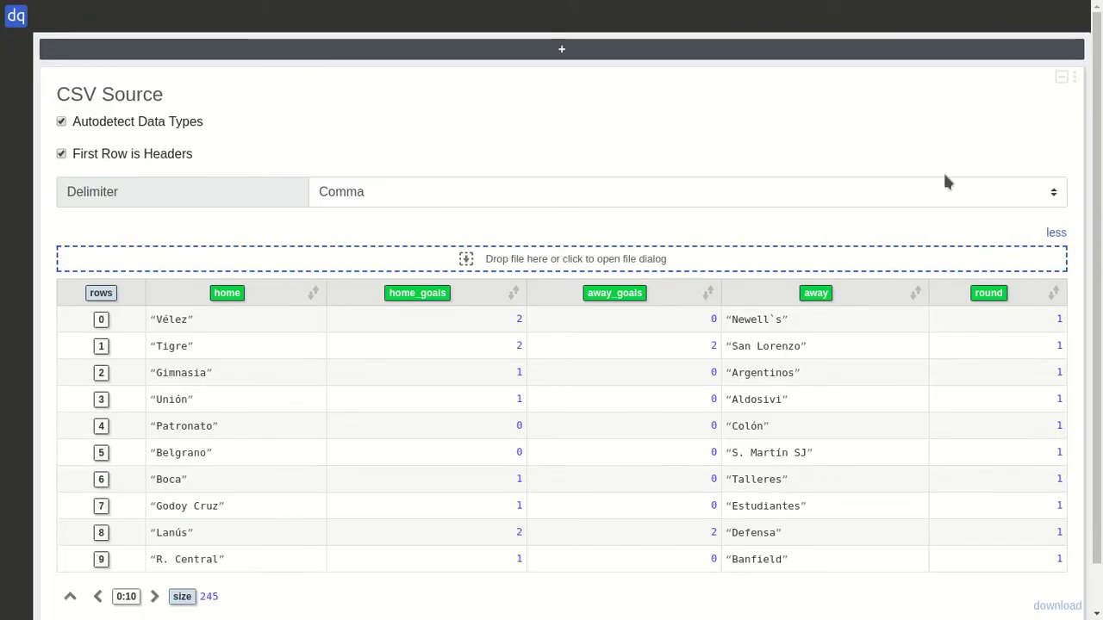
left_click(1057, 232)
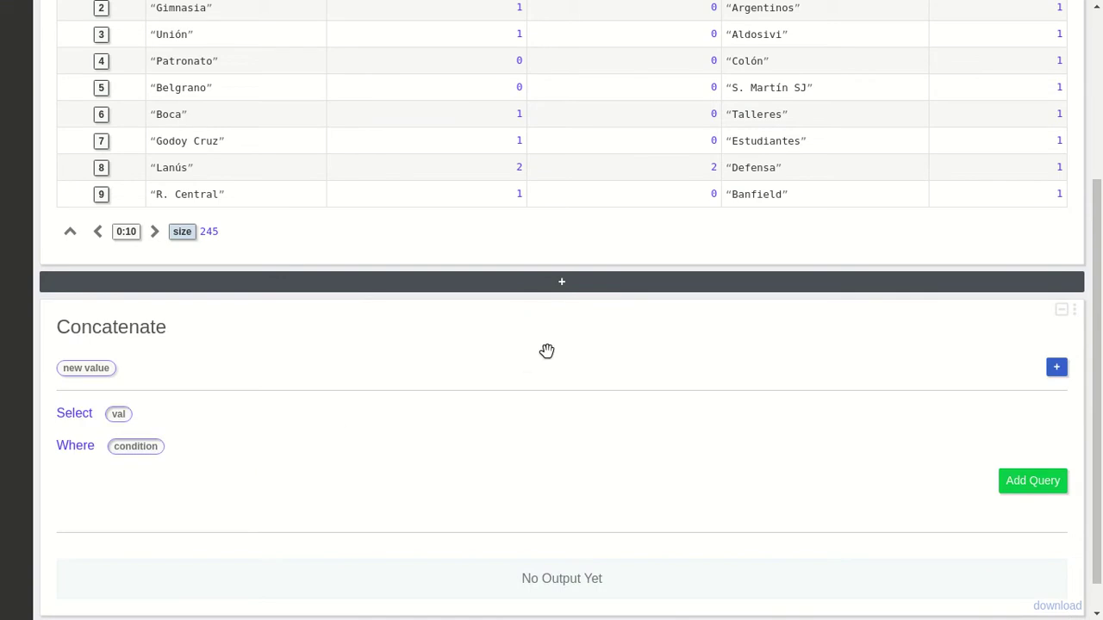
- Collapse the CSV Source's data rows so only its column headers show
scroll(546, 351, "up", 1)
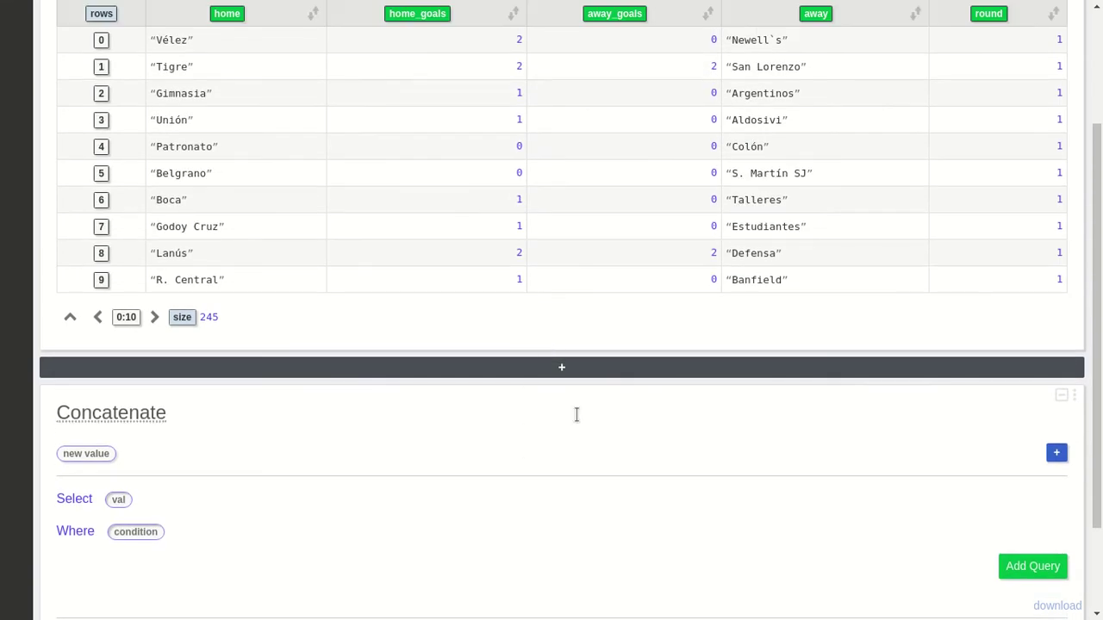
scroll(470, 410, "up", 1)
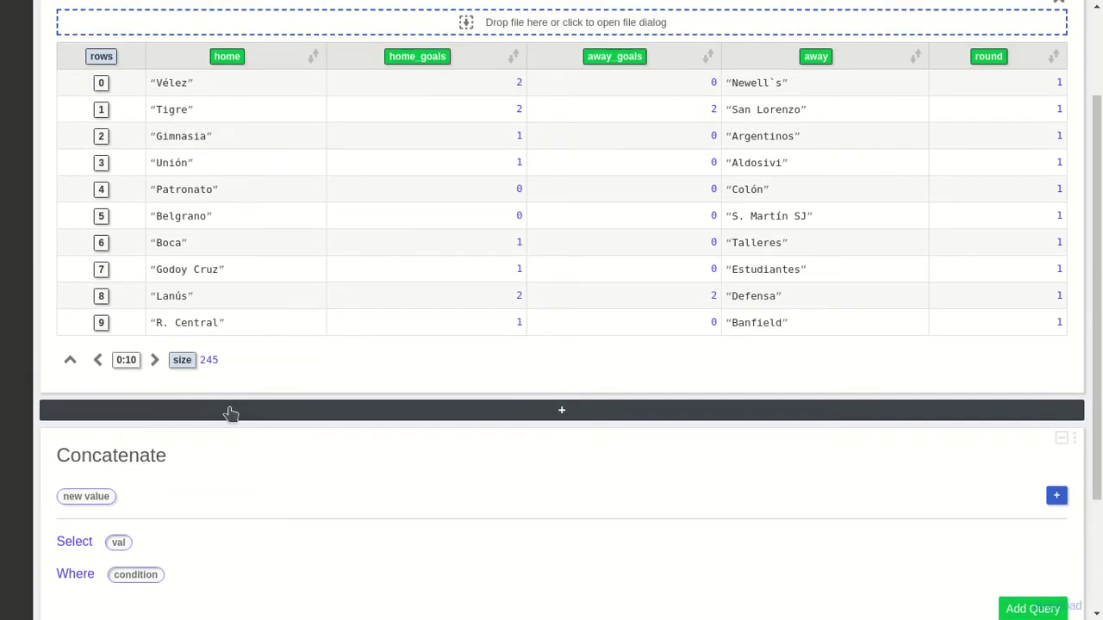
left_click(69, 360)
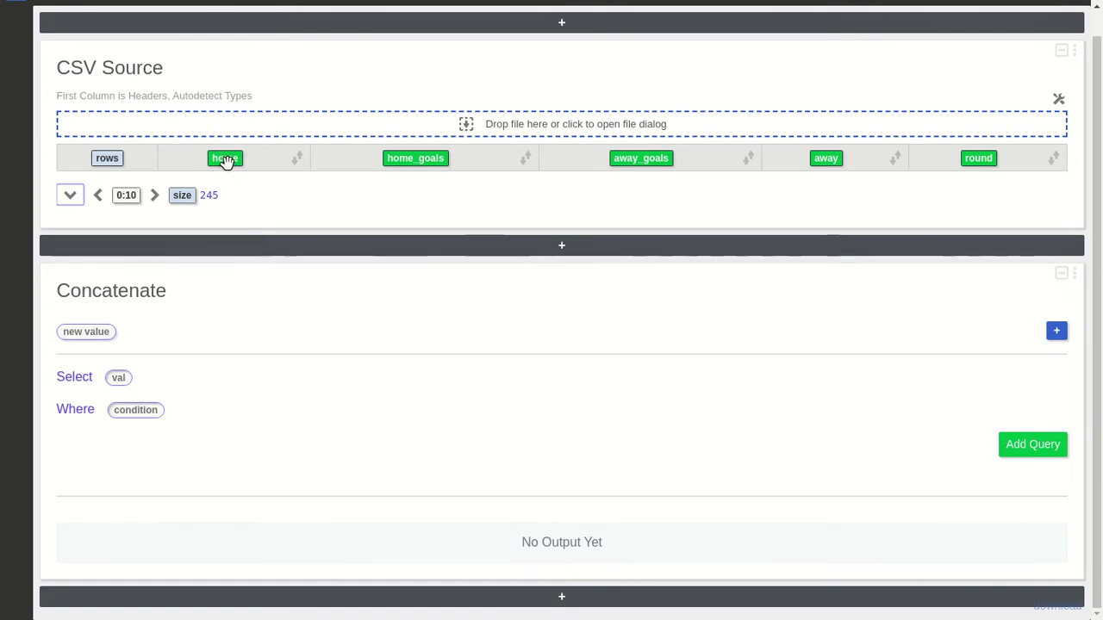
- Map the home and home_goals columns into the Concatenate queries, producing 490 rows
left_click_drag(224, 161, 126, 385)
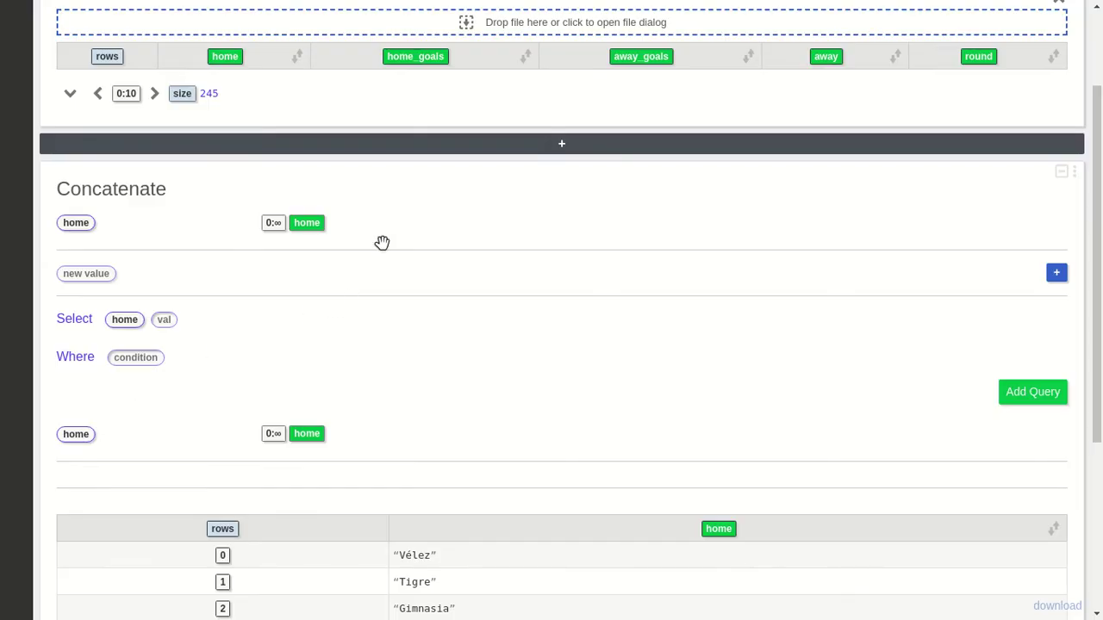
left_click_drag(413, 57, 172, 324)
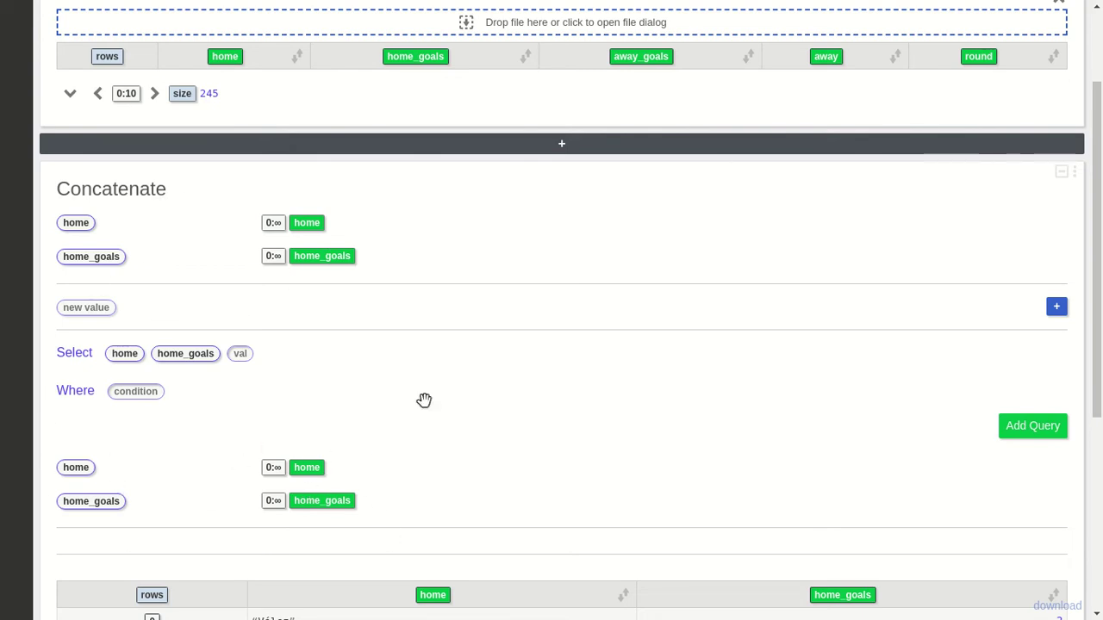
scroll(483, 416, "down", 3)
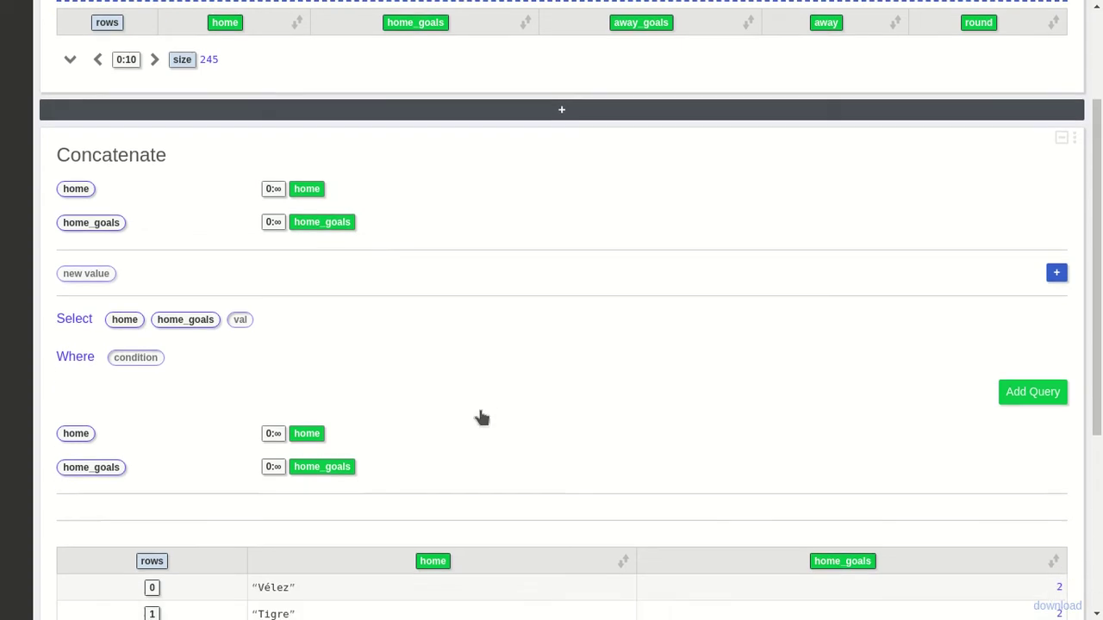
scroll(482, 393, "down", 2)
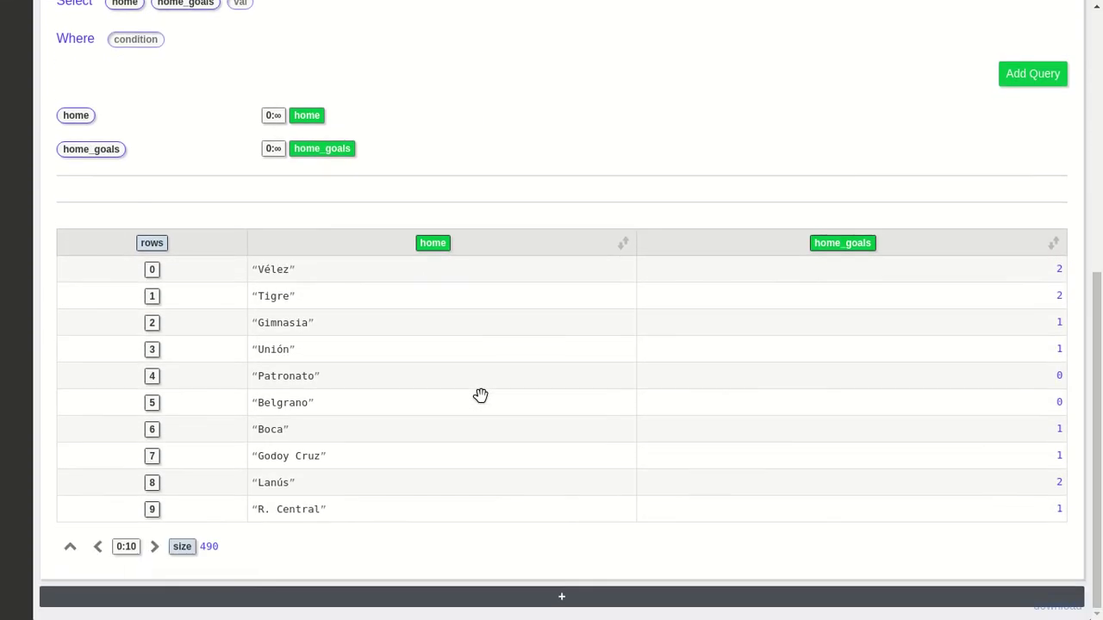
scroll(419, 214, "up", 3)
scroll(359, 250, "down", 2)
scroll(422, 190, "up", 5)
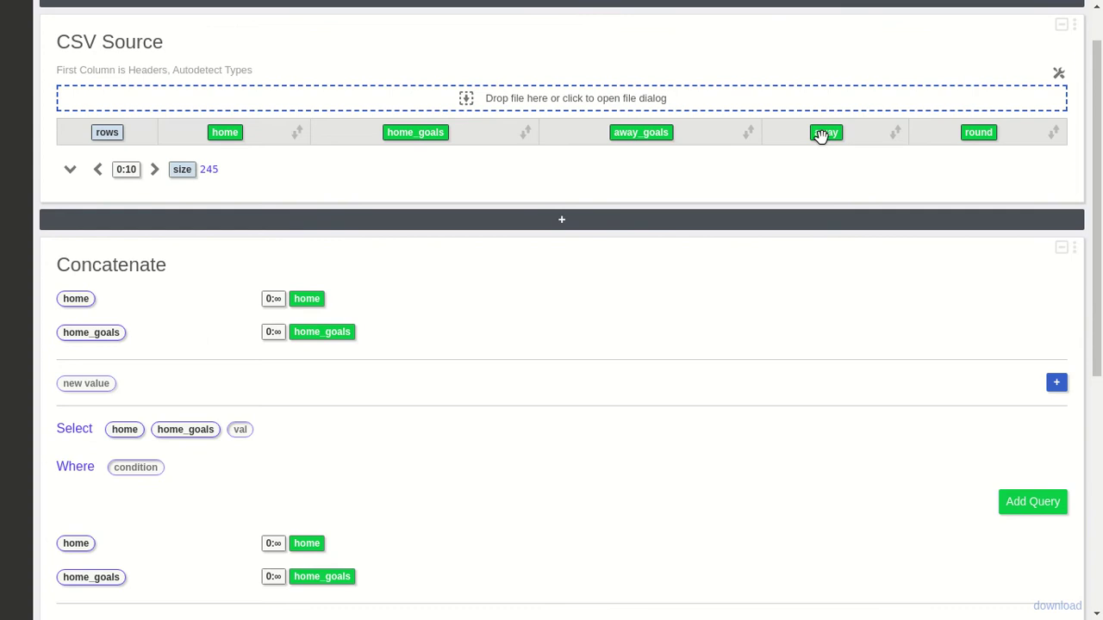
- Make the second query use away and away_goals, and rename the home column to team
left_click_drag(825, 131, 312, 545)
left_click_drag(660, 134, 335, 582)
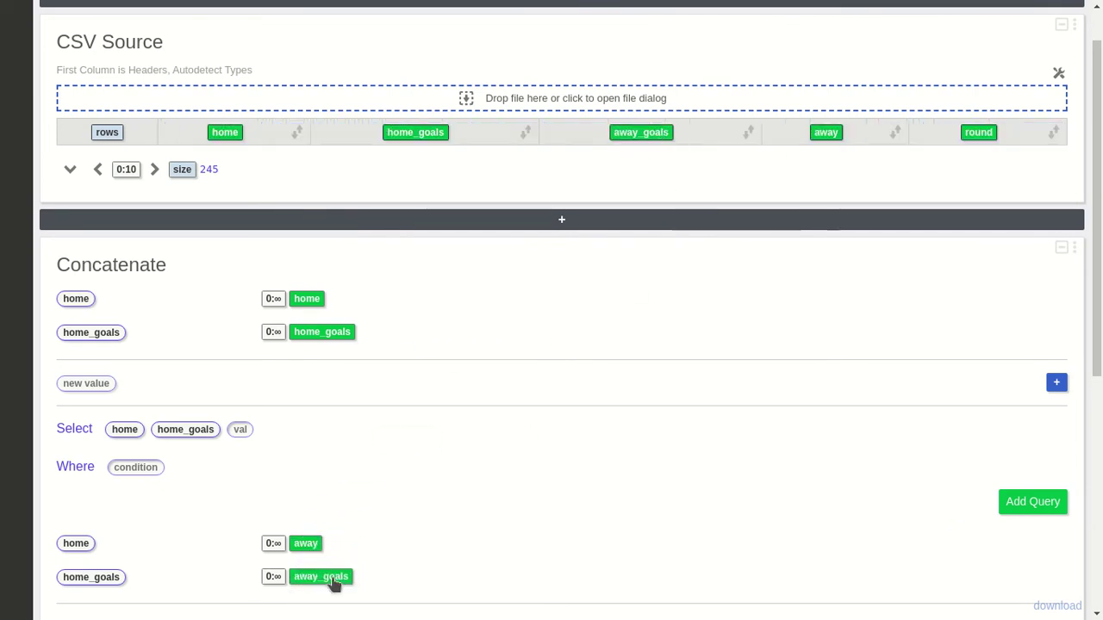
left_click(76, 304)
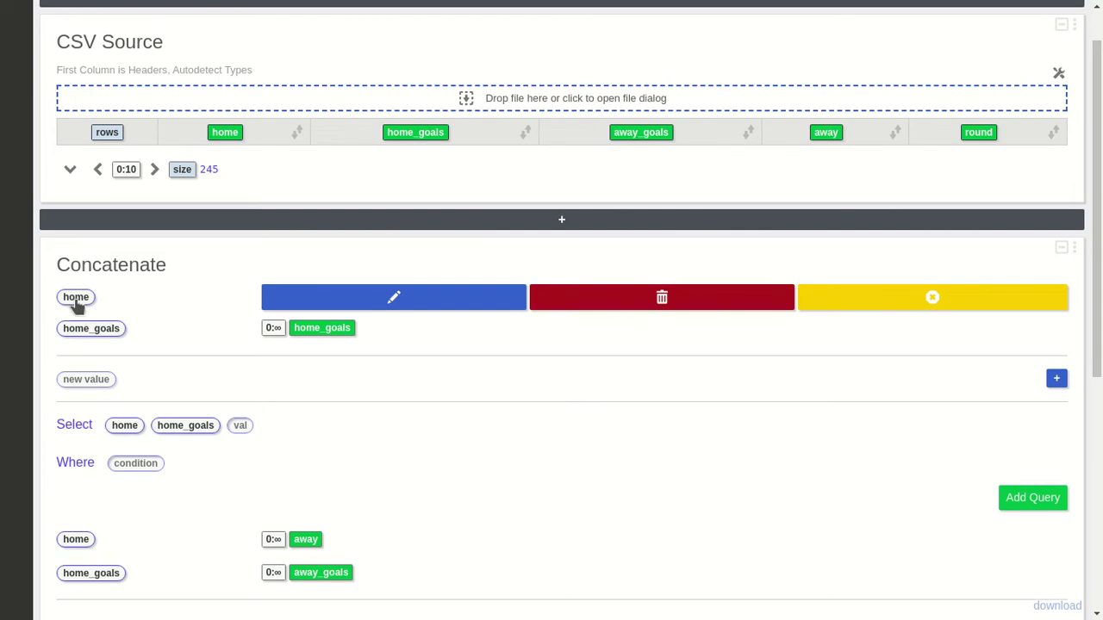
left_click(352, 302)
key("ctrl+a")
type("team")
key("Return")
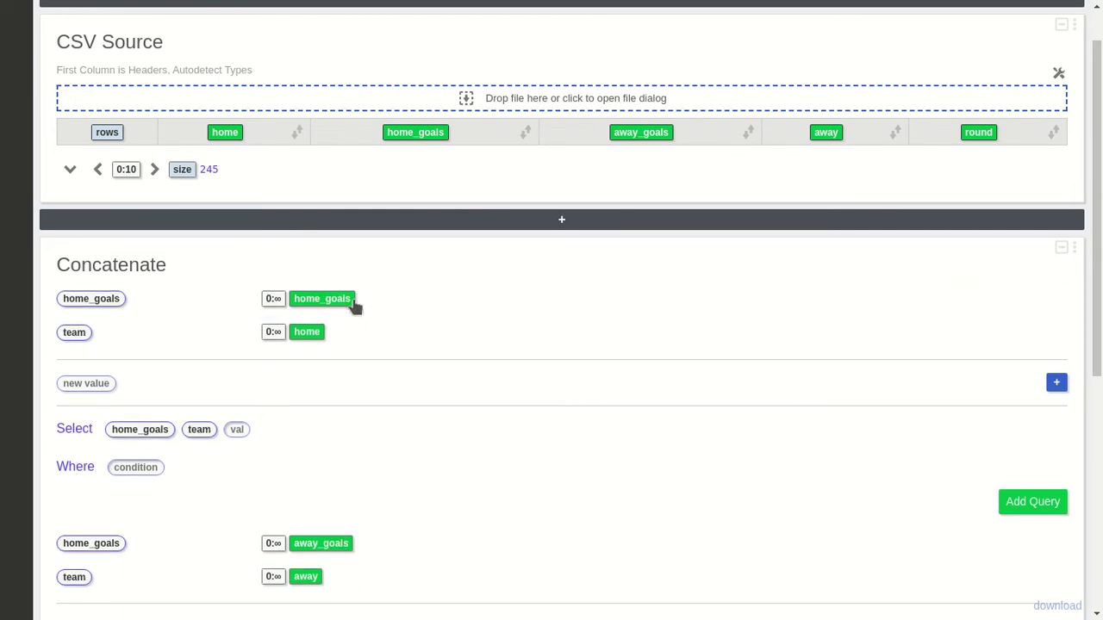
- Rename the home_goals column to goals
left_click(91, 302)
left_click(394, 298)
key("ctrl+a")
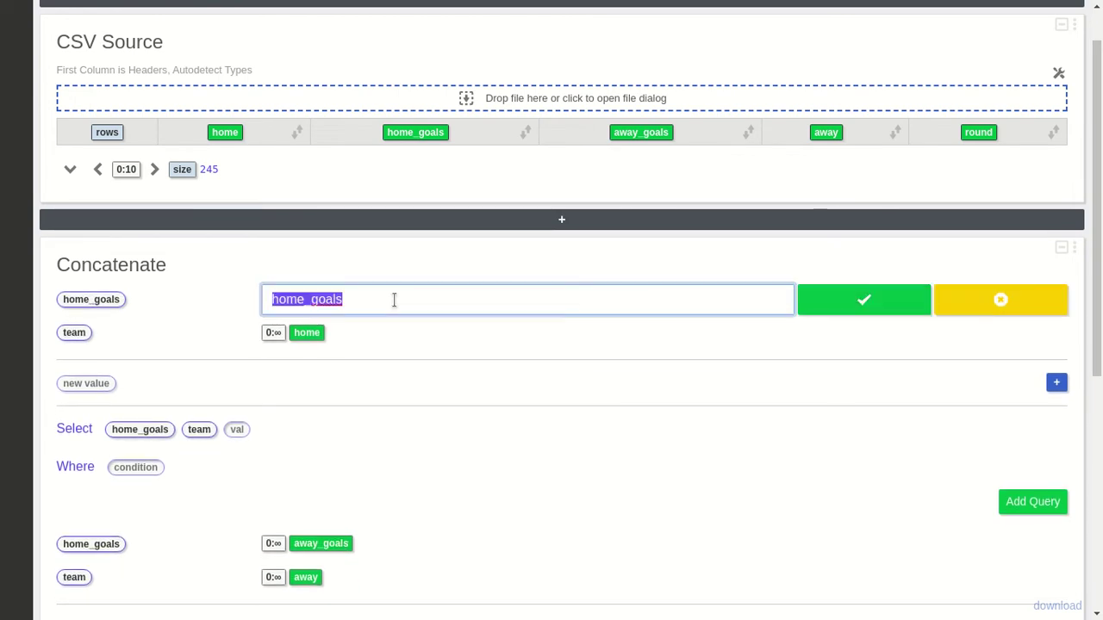
type("goal")
key("Return")
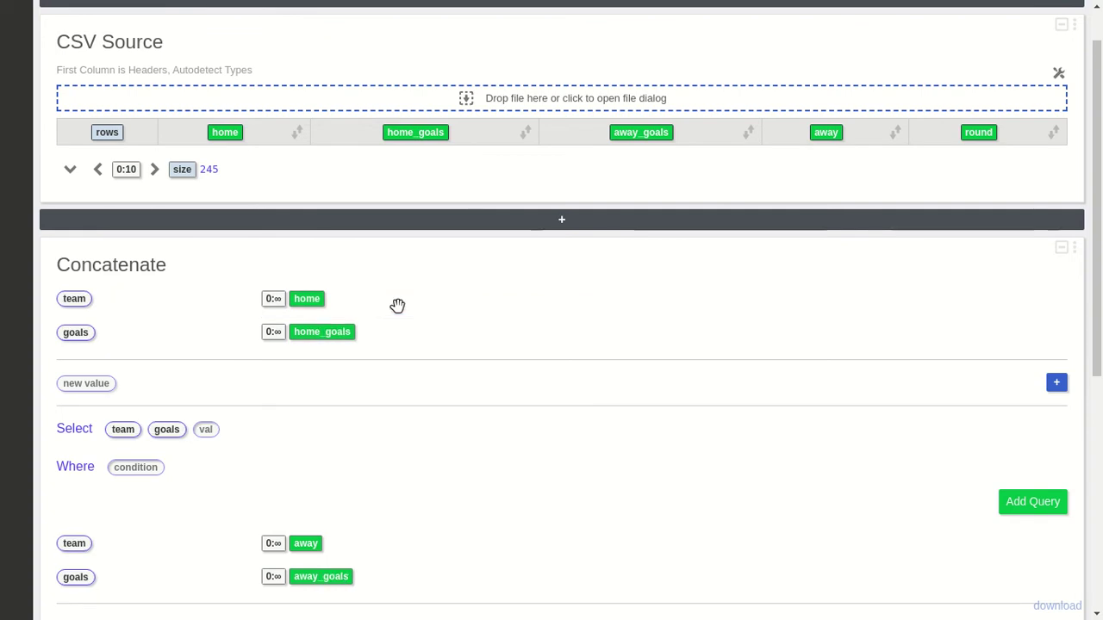
scroll(552, 362, "down", 2)
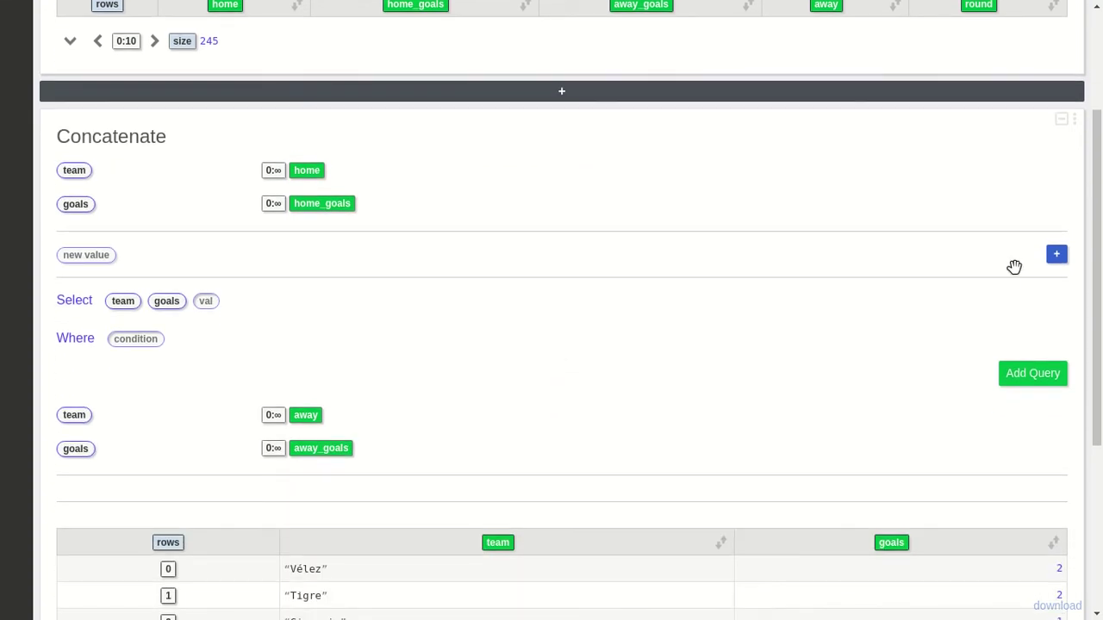
- Add a new calculated value and rename calc1 to type
left_click(1057, 255)
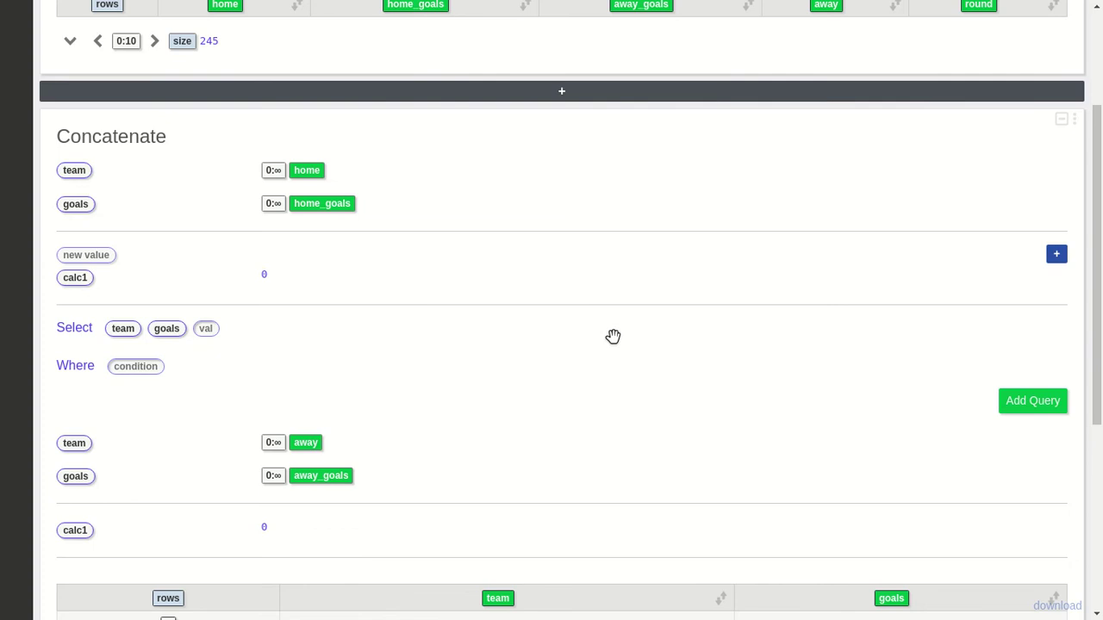
left_click(76, 278)
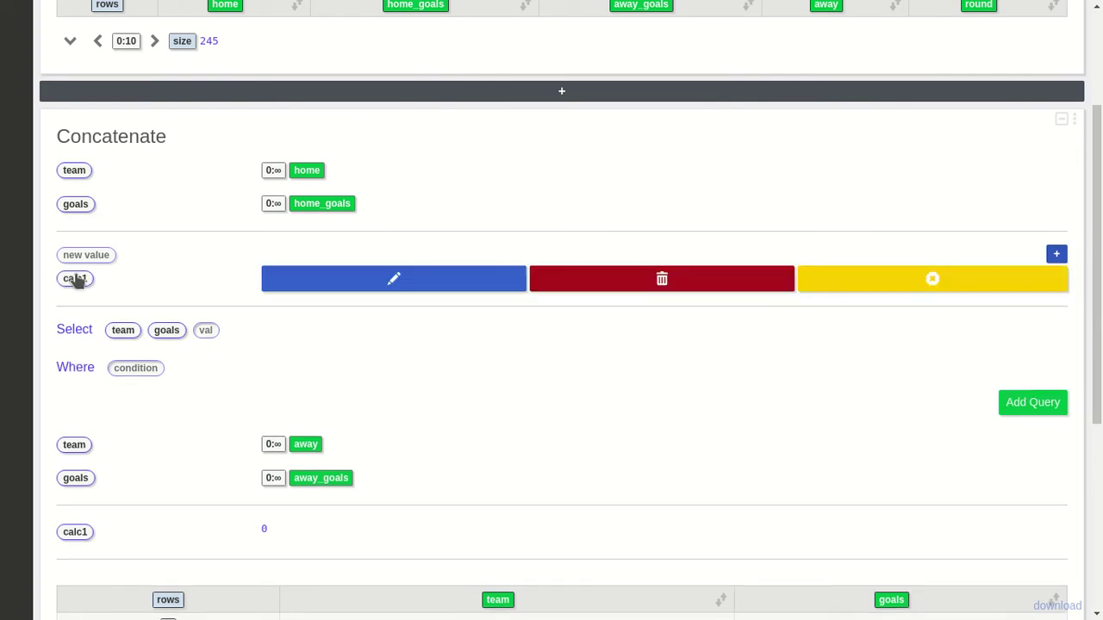
left_click(394, 280)
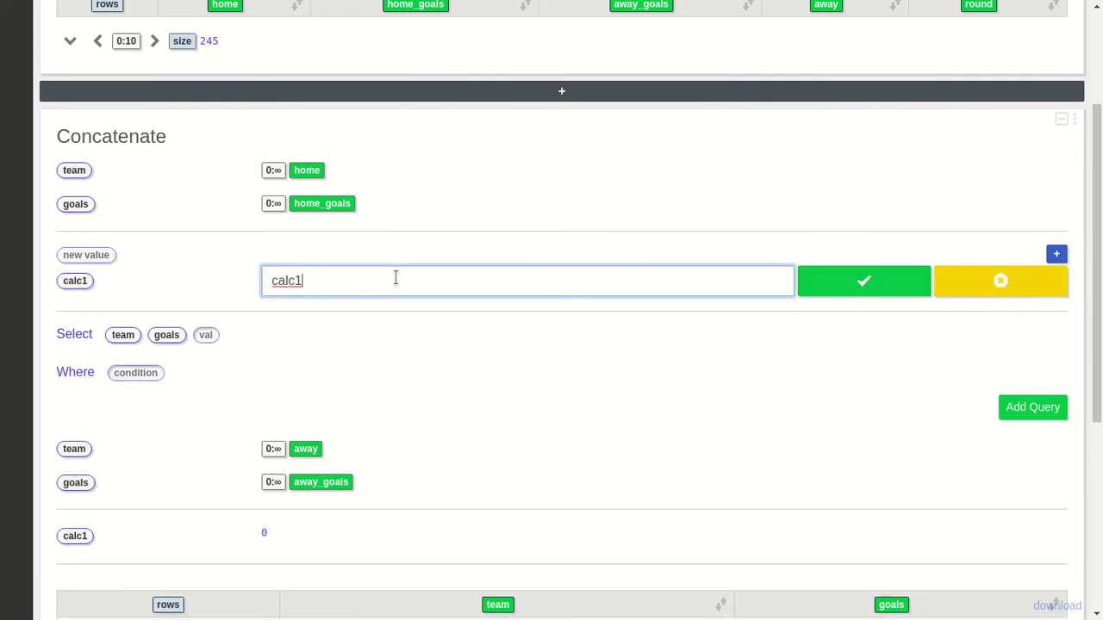
key("ctrl+a")
type("tt")
type("pe")
key("Return")
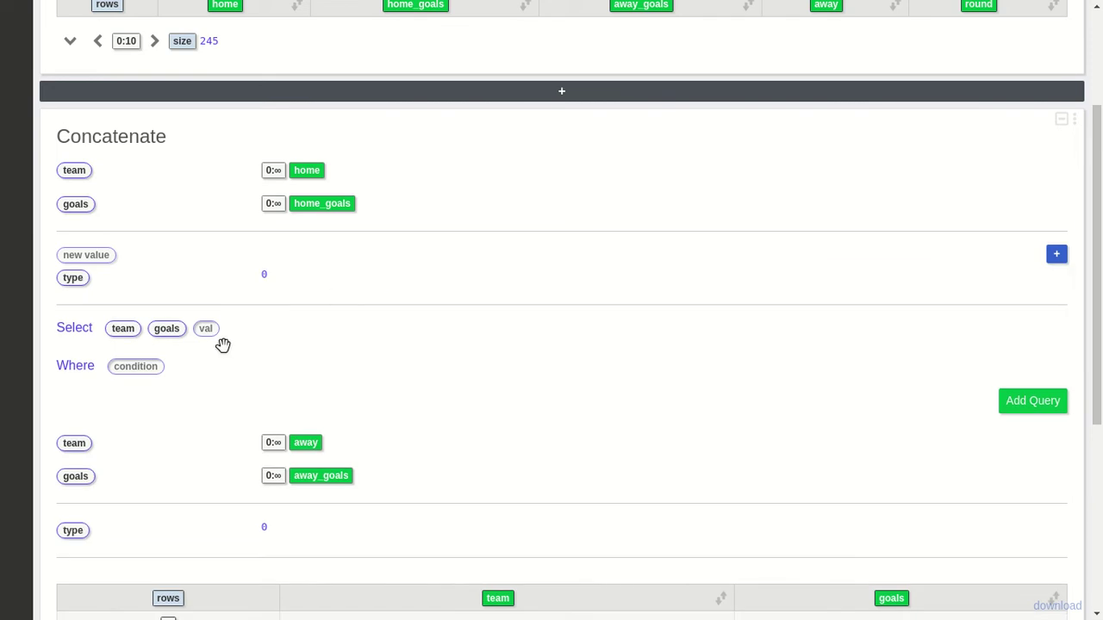
- Set type to the text 'home' for the home query and 'away' for the away query
left_click(264, 276)
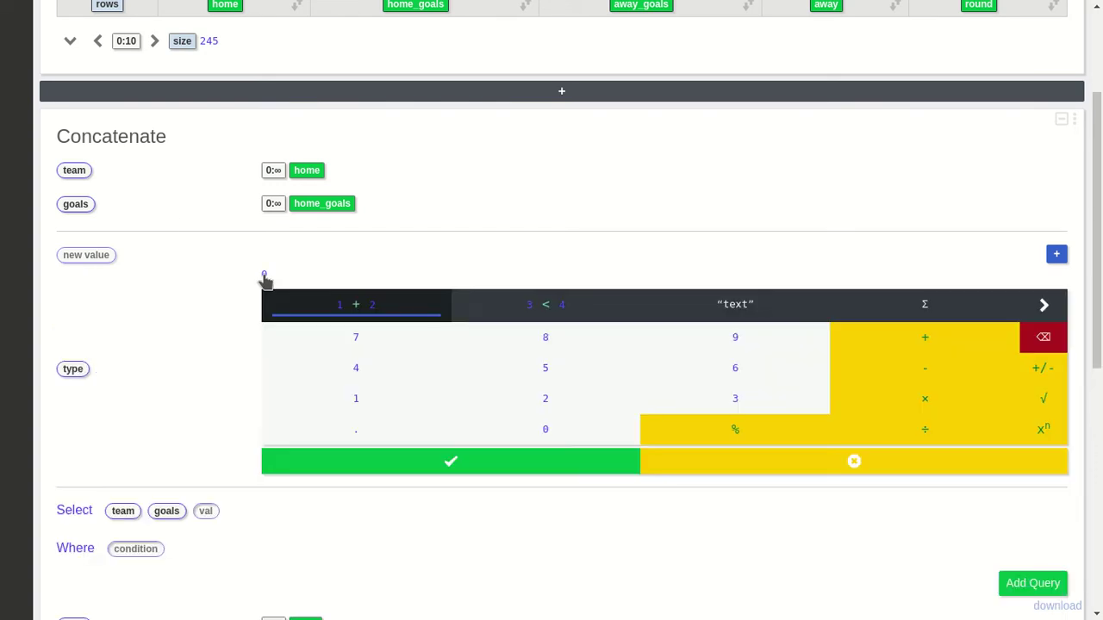
left_click(739, 303)
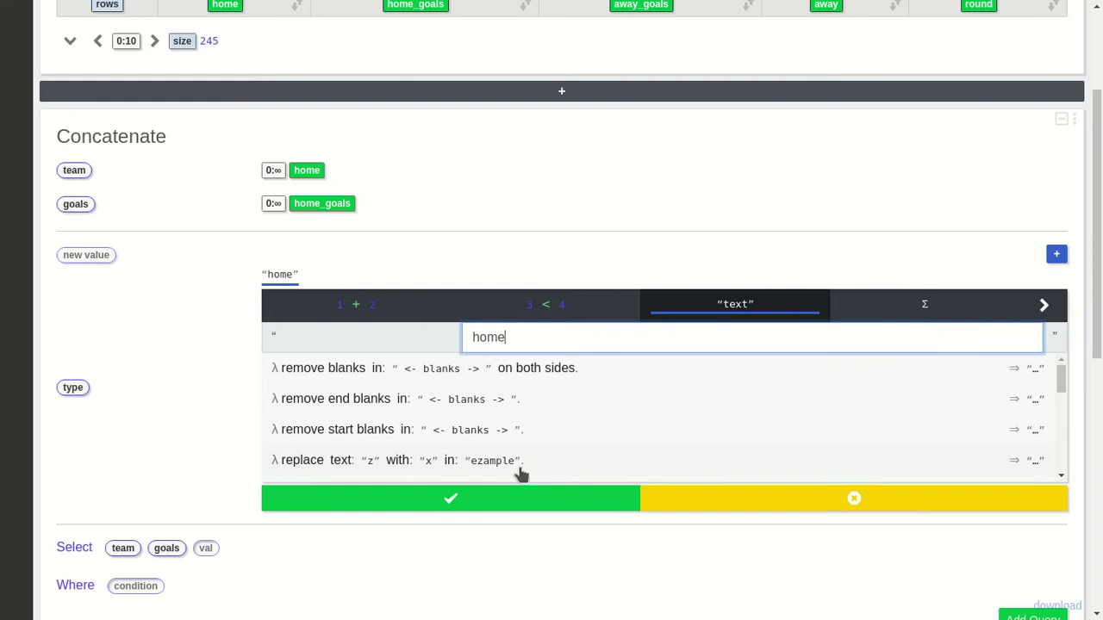
left_click(517, 497)
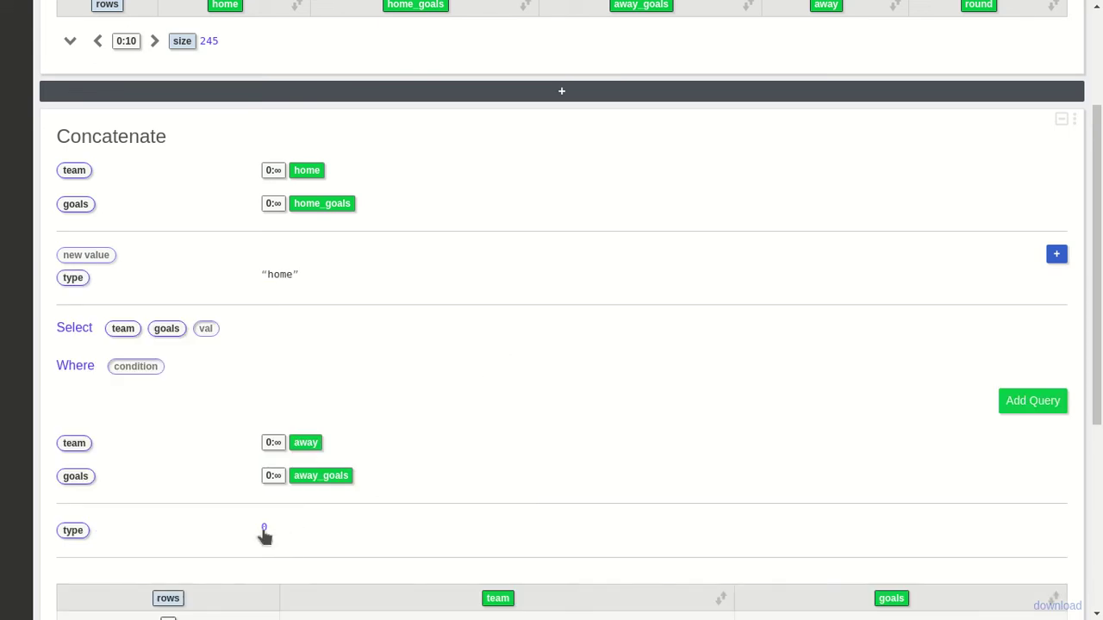
left_click(264, 535)
left_click(663, 556)
type("w")
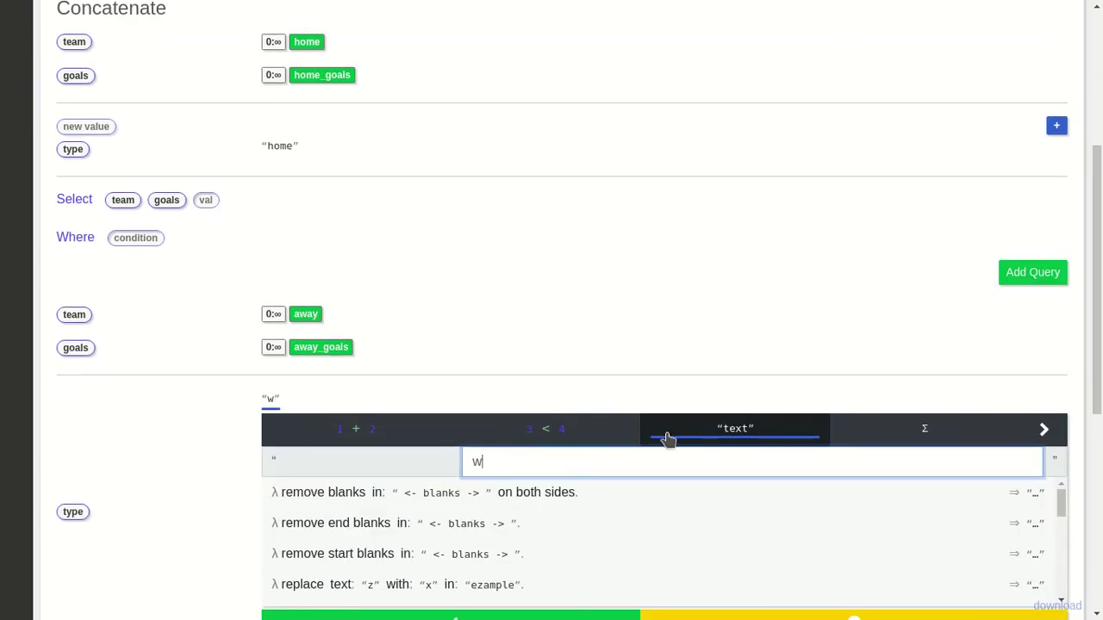
type("ay")
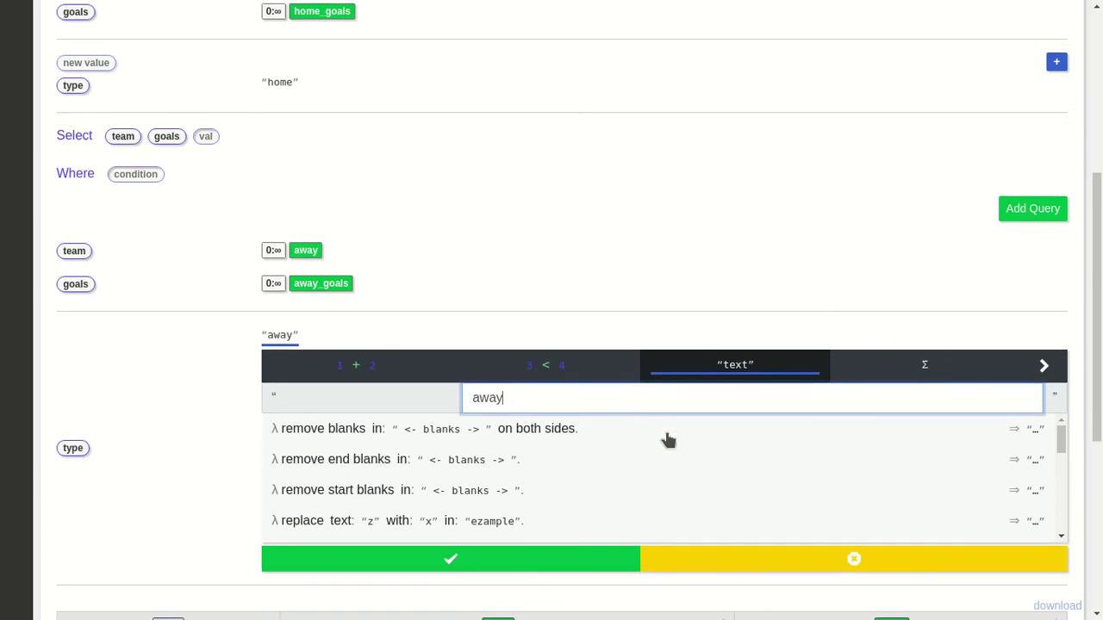
left_click(523, 542)
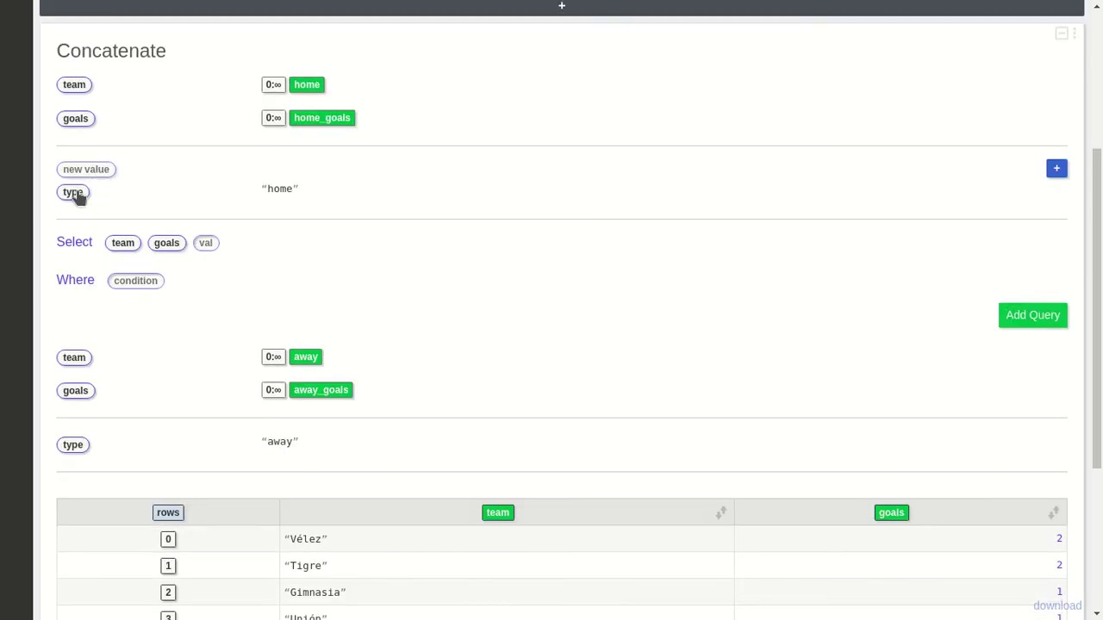
- Include type among the Concatenate output columns and sort the result by team
left_click_drag(74, 192, 216, 244)
scroll(633, 234, "down", 3)
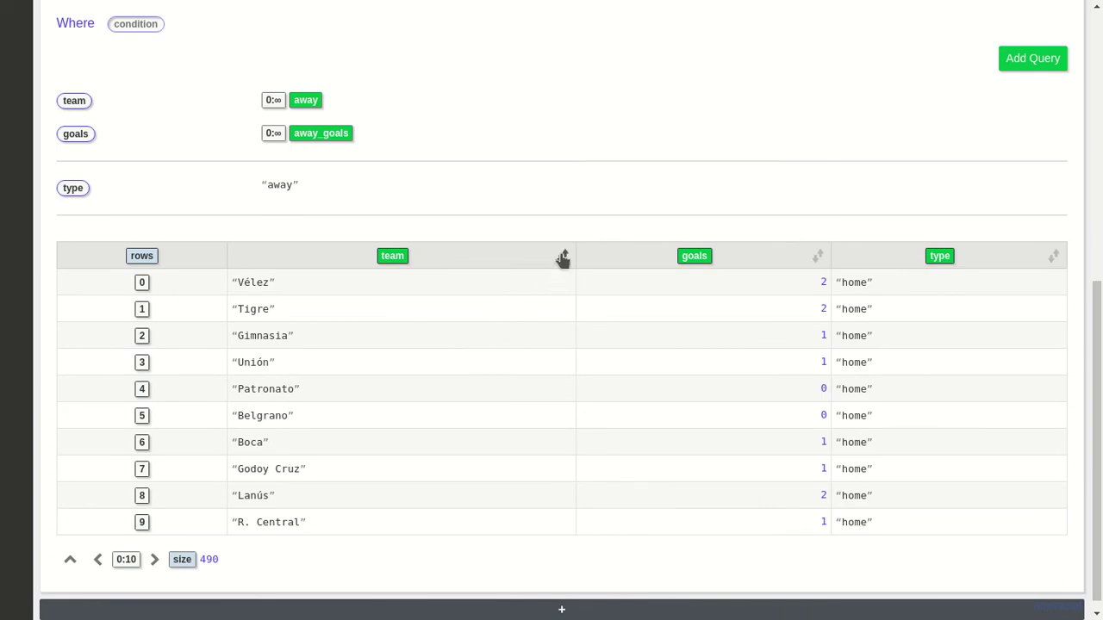
left_click(562, 256)
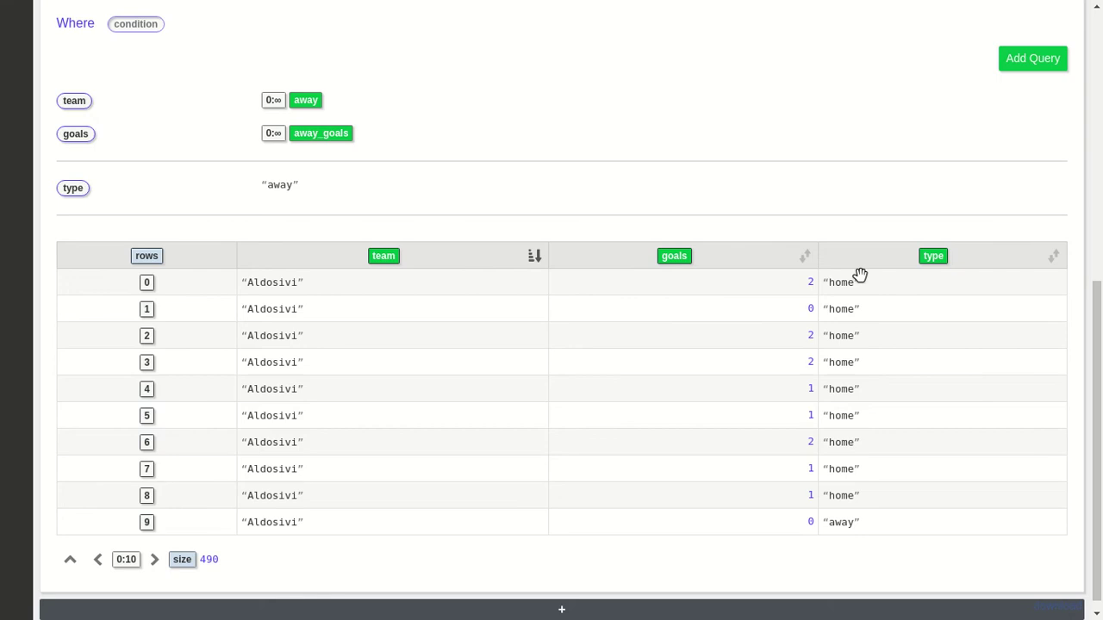
- Page to rows 10–19 of the combined table and bring up the new-cell picker below it
left_click(154, 560)
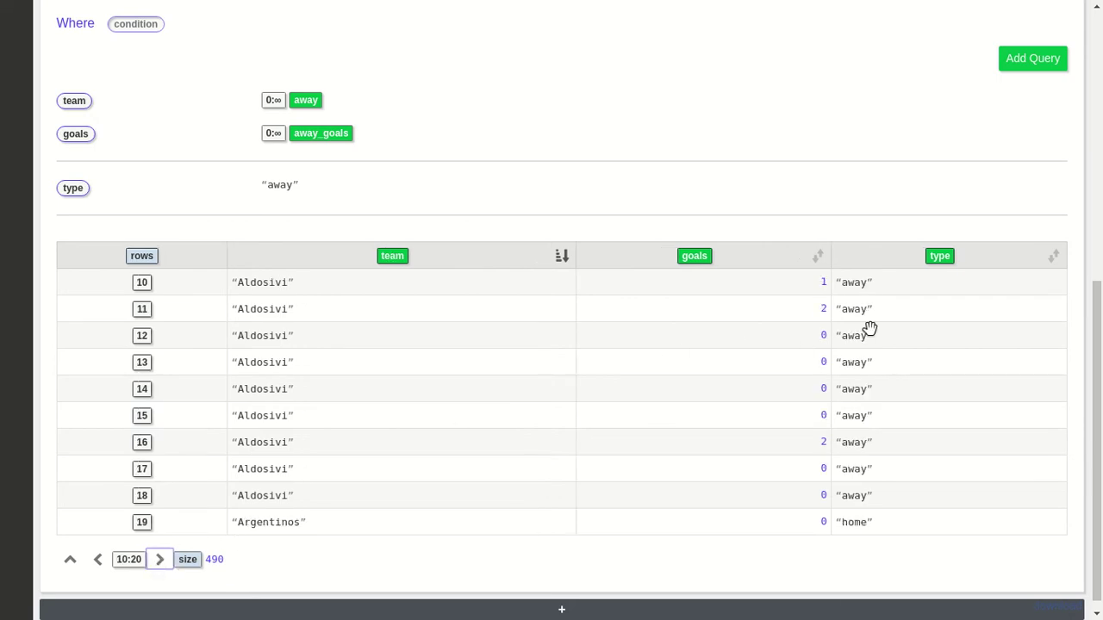
scroll(508, 269, "down", 1)
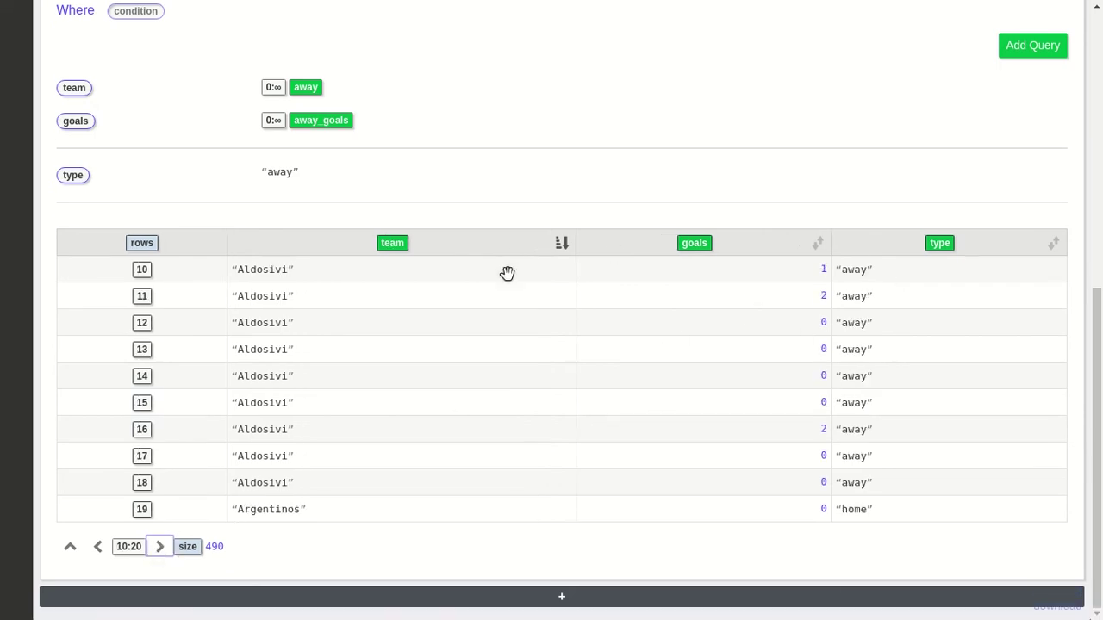
left_click(560, 598)
scroll(580, 395, "down", 2)
- Add an Aggregation cell taking the Sum of goals, grouped by team and type
left_click(71, 421)
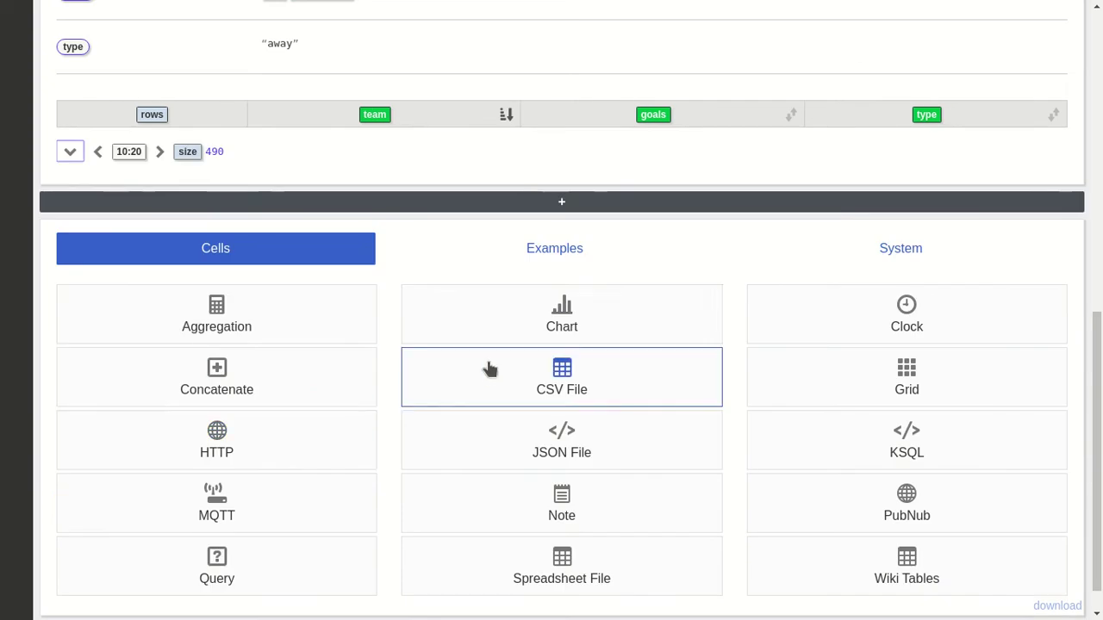
left_click(343, 328)
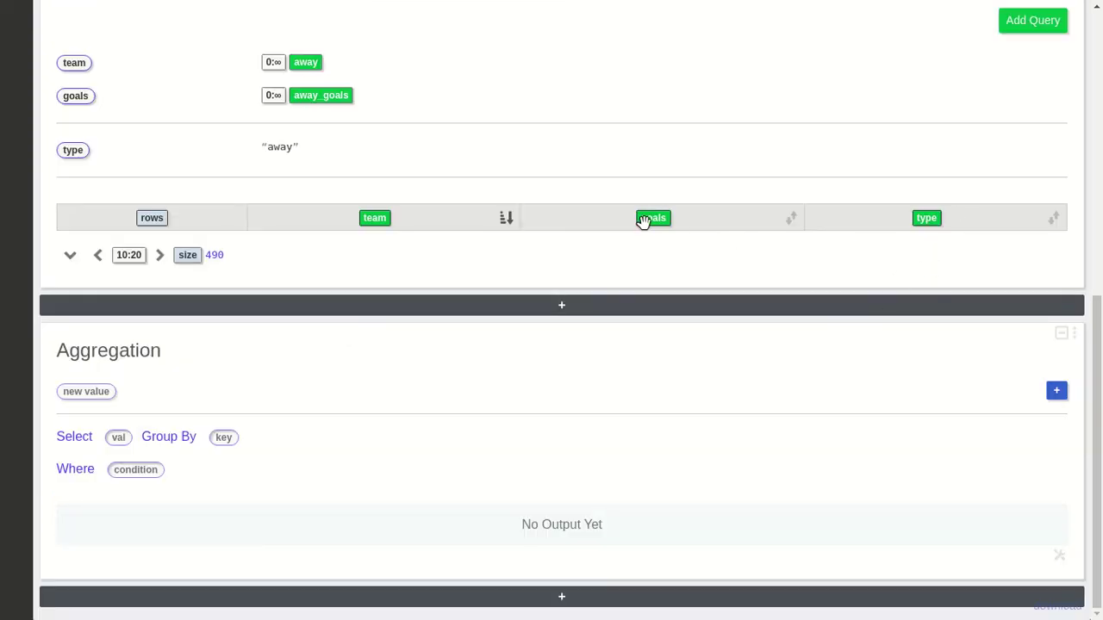
left_click_drag(643, 222, 107, 438)
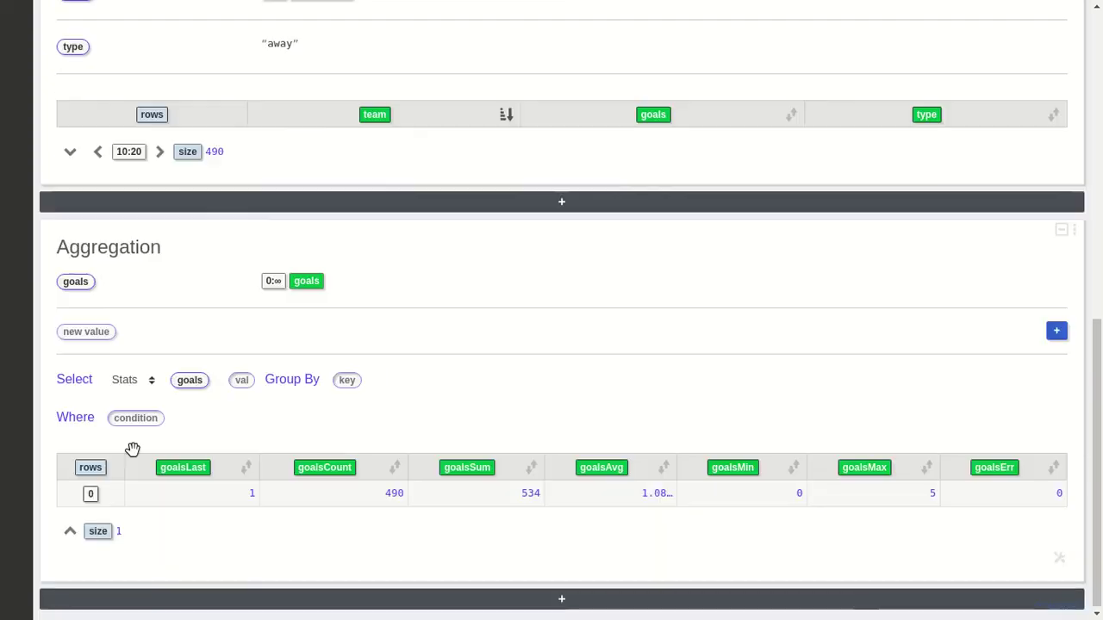
left_click(152, 380)
left_click(128, 483)
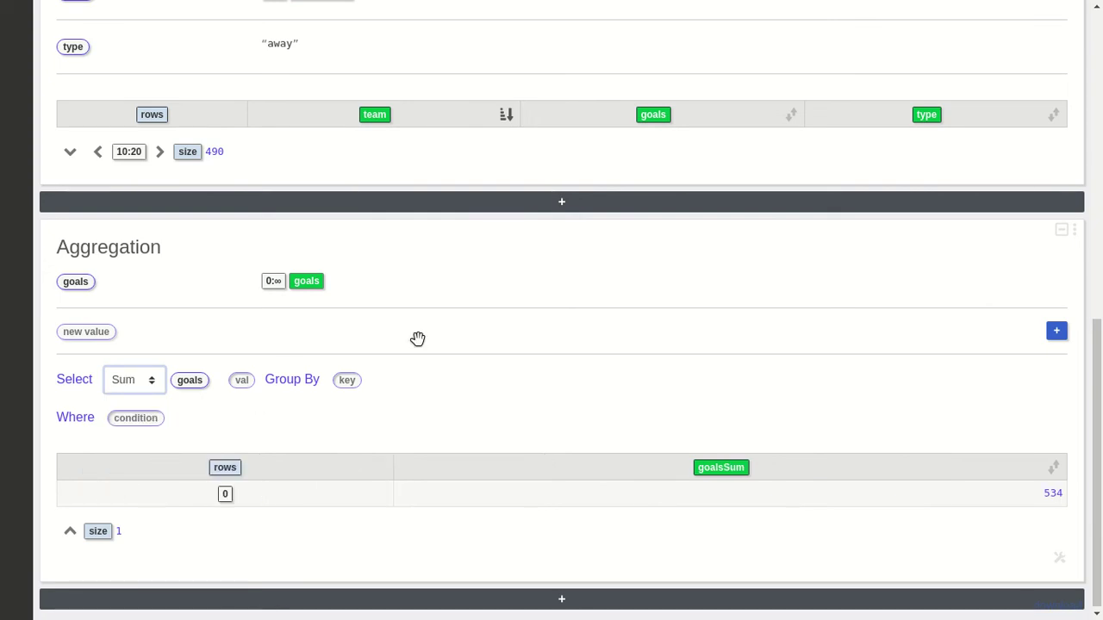
left_click_drag(374, 114, 345, 382)
left_click_drag(921, 114, 395, 417)
scroll(648, 326, "down", 3)
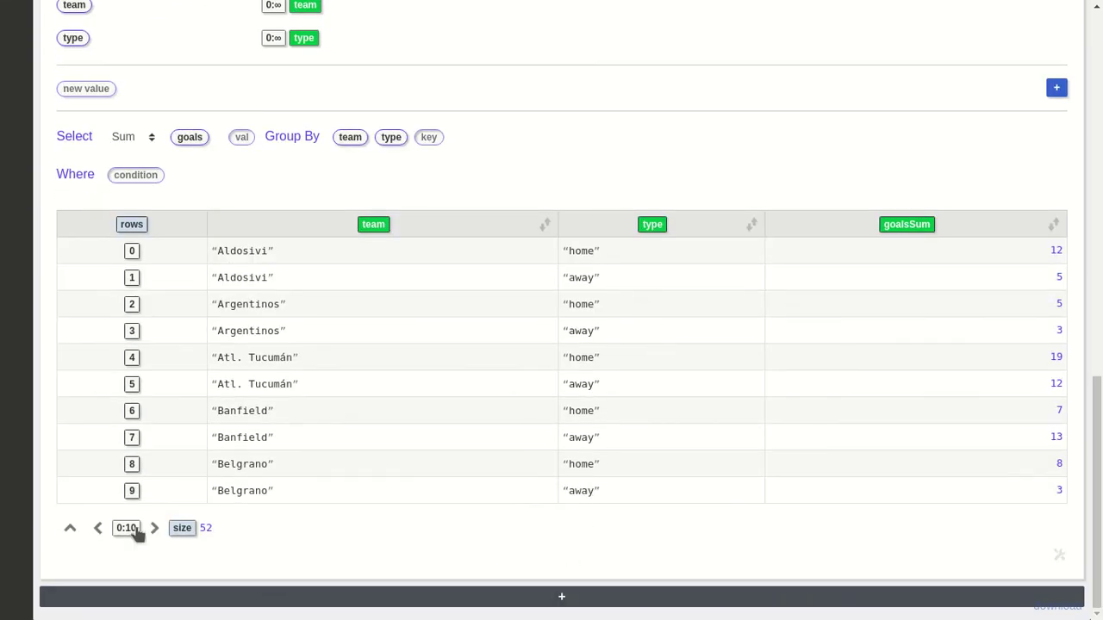
- Add a Chart cell plotting goalsSum broken down by team and type
left_click(71, 528)
left_click(389, 594)
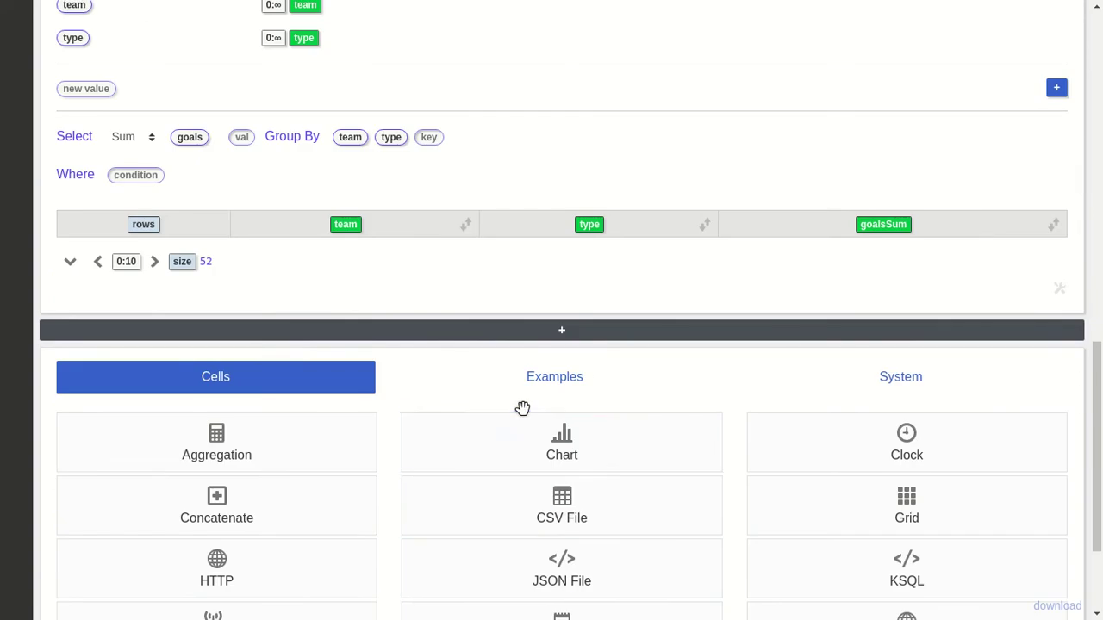
scroll(522, 408, "down", 1)
left_click(529, 382)
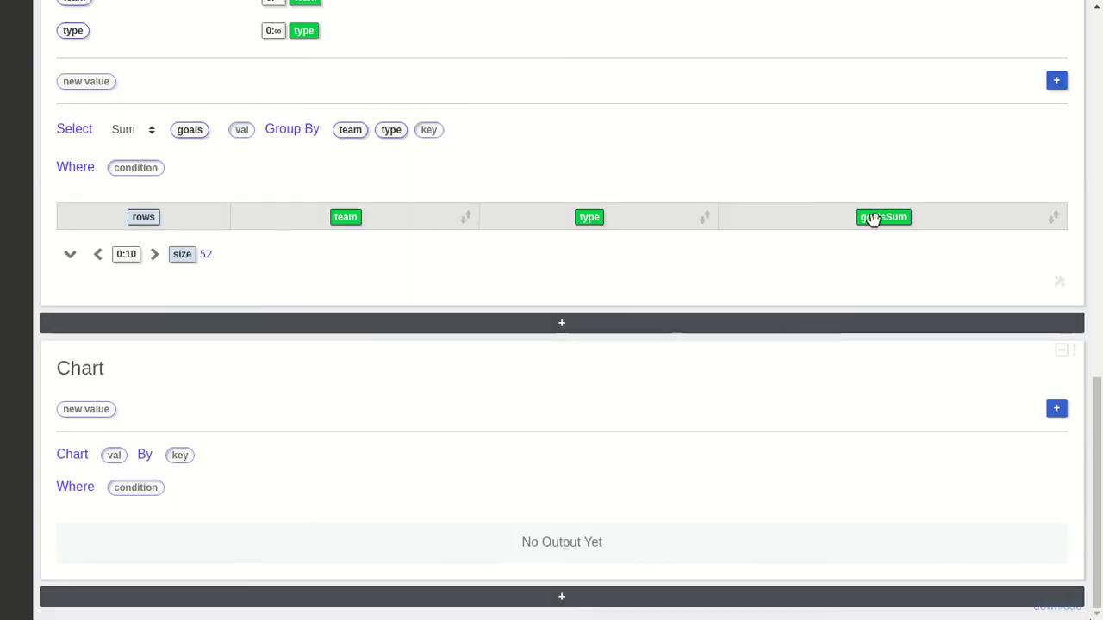
left_click_drag(873, 219, 116, 455)
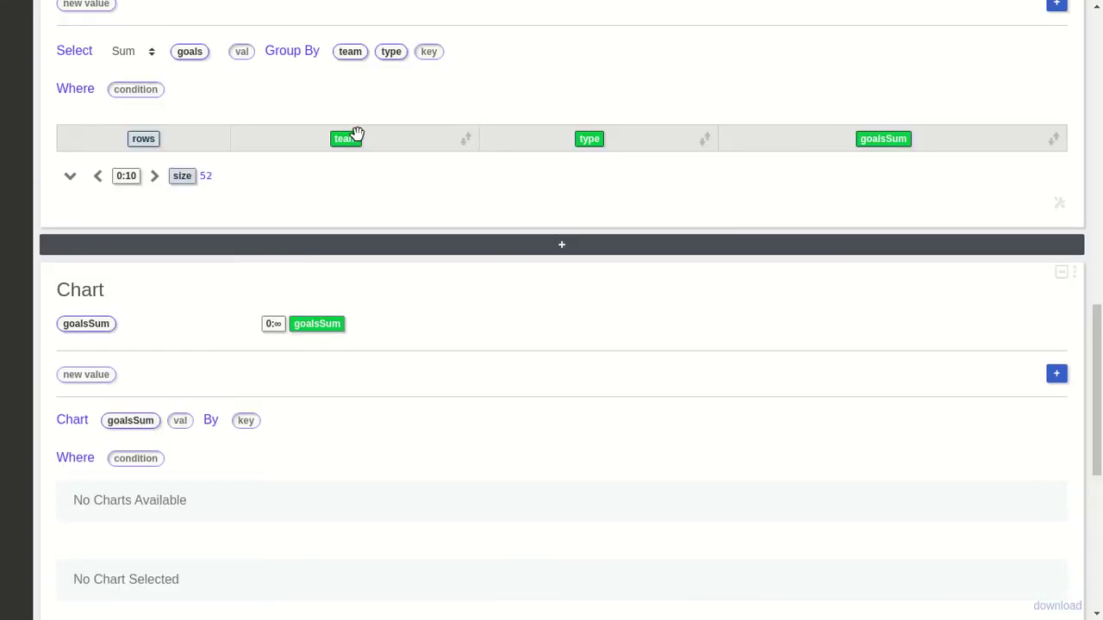
left_click_drag(345, 138, 251, 423)
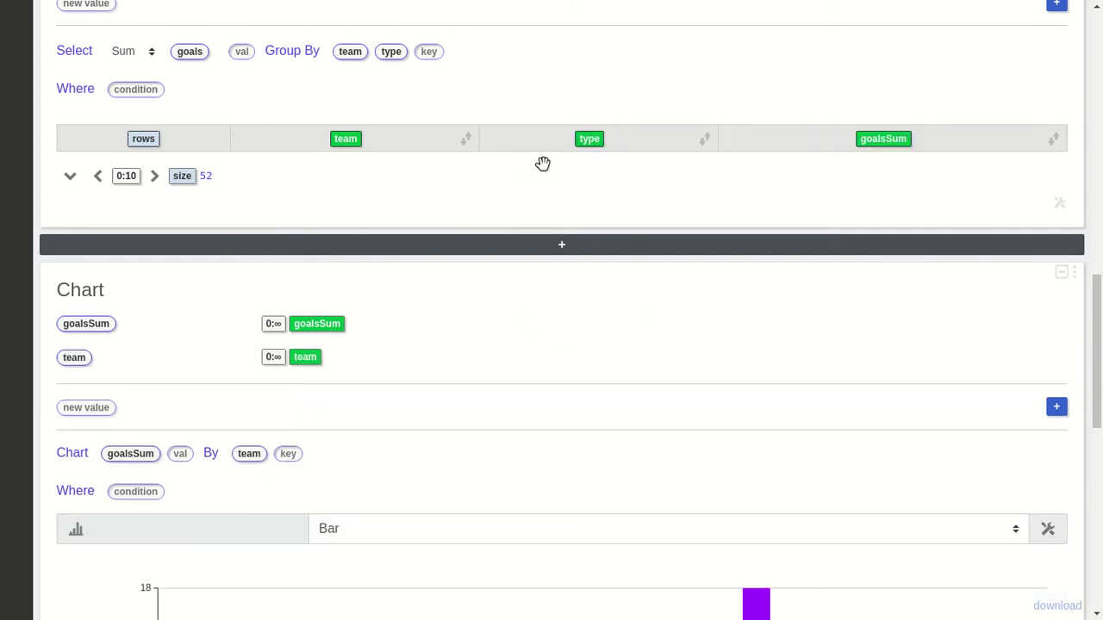
left_click_drag(589, 141, 291, 455)
- Switch the chart layout to Stacked bars
scroll(480, 407, "down", 4)
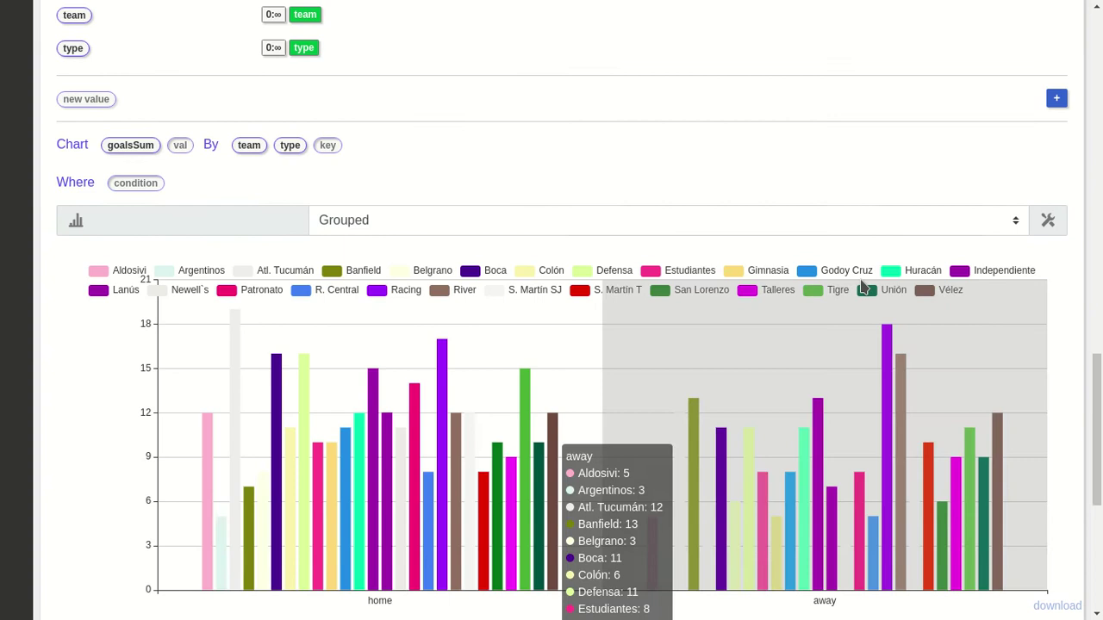
left_click(982, 229)
left_click(793, 282)
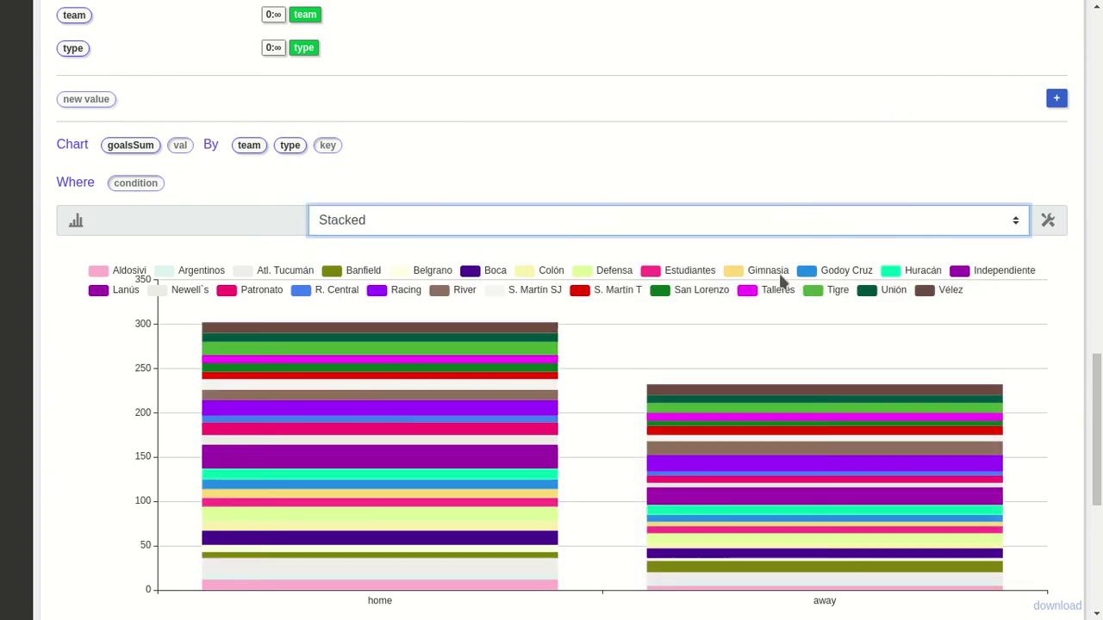
- In the chart settings, set team as the Sub Category and type as the Category
left_click(1048, 220)
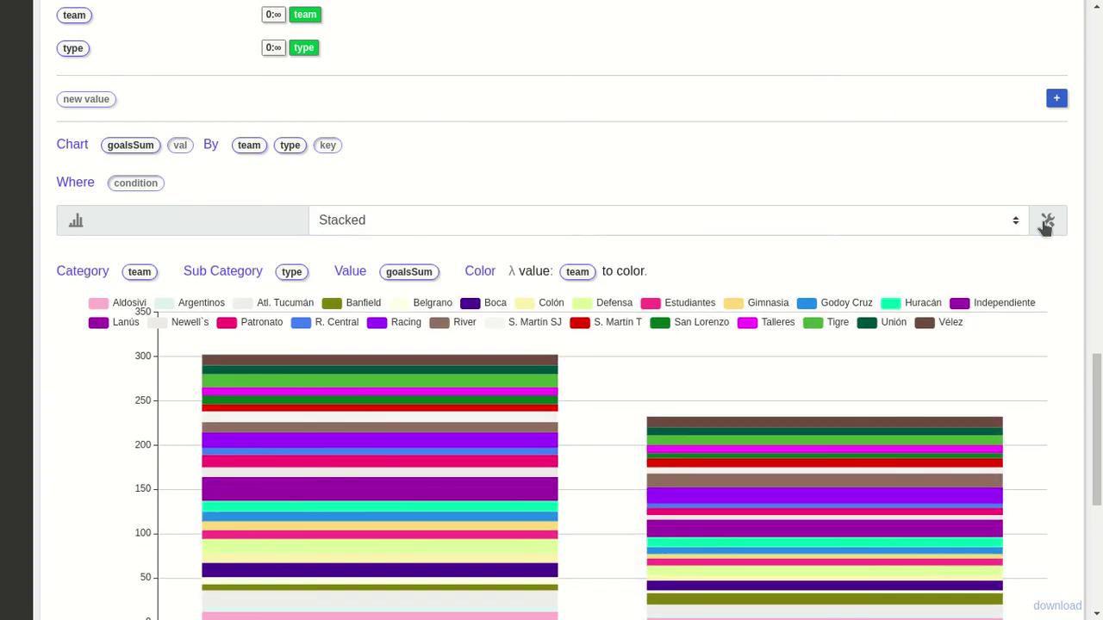
scroll(889, 468, "down", 1)
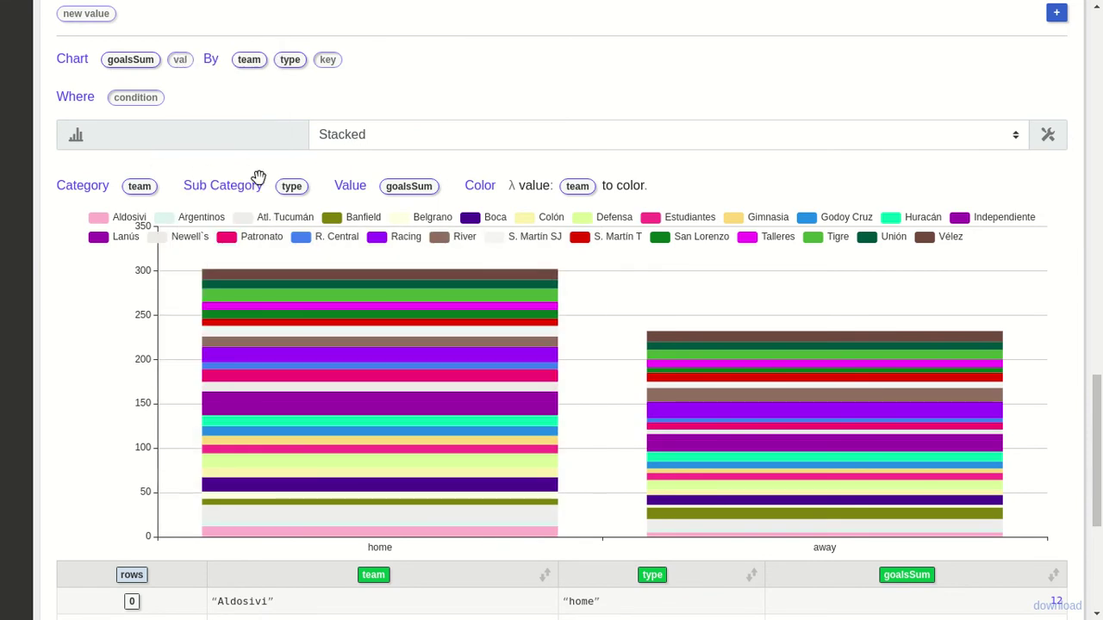
left_click_drag(139, 186, 293, 187)
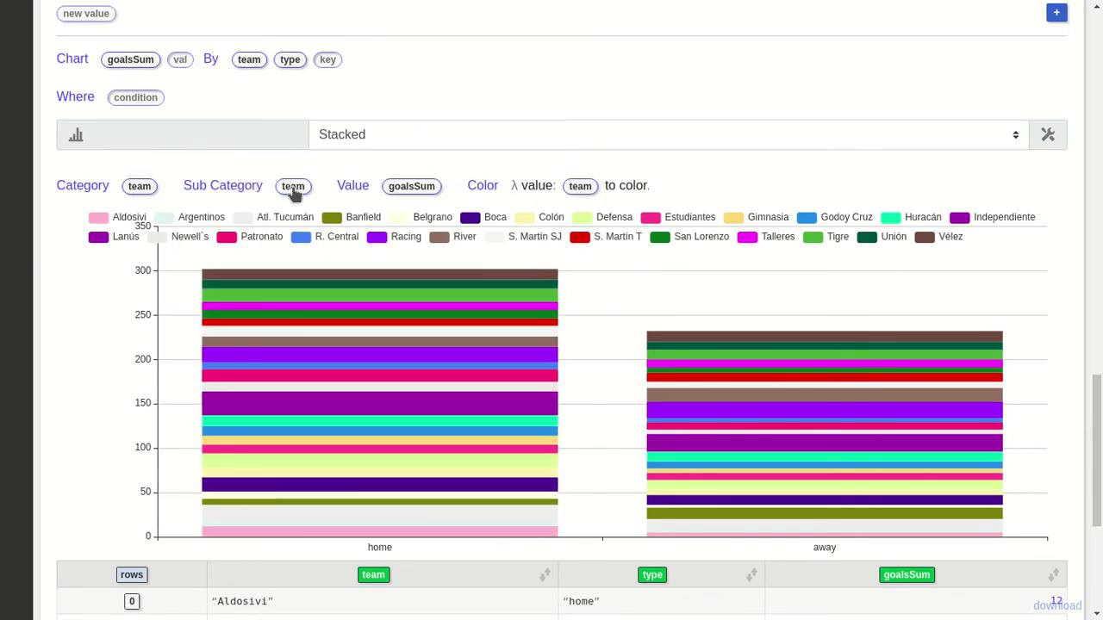
left_click_drag(288, 60, 578, 186)
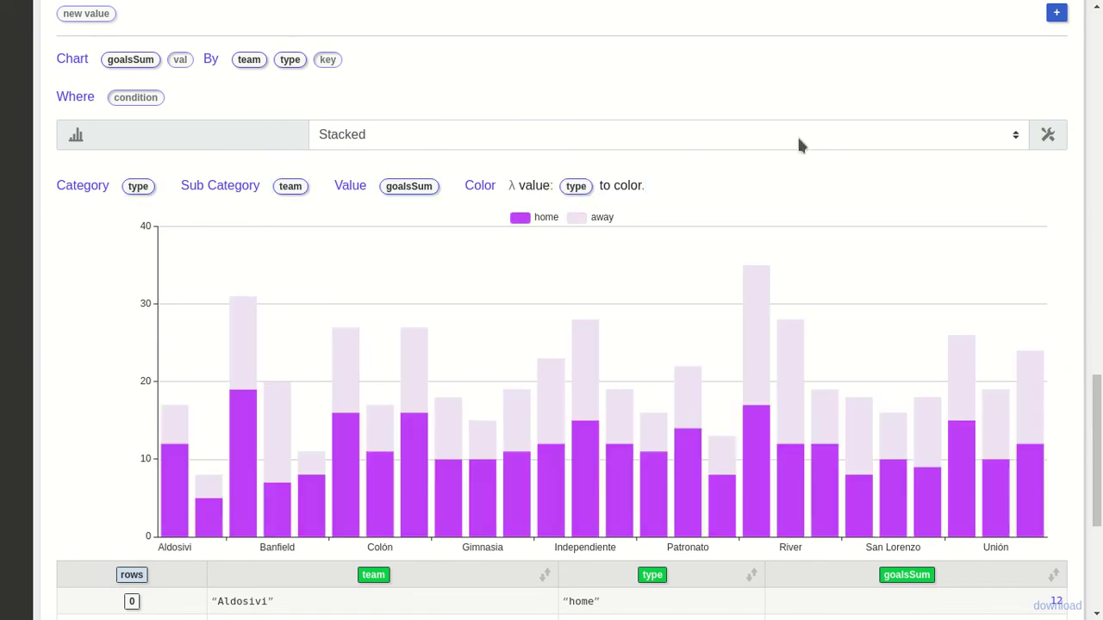
- Sort the table's goalsSum column ascending so the team bars reorder from lowest to highest total
scroll(1077, 260, "down", 5)
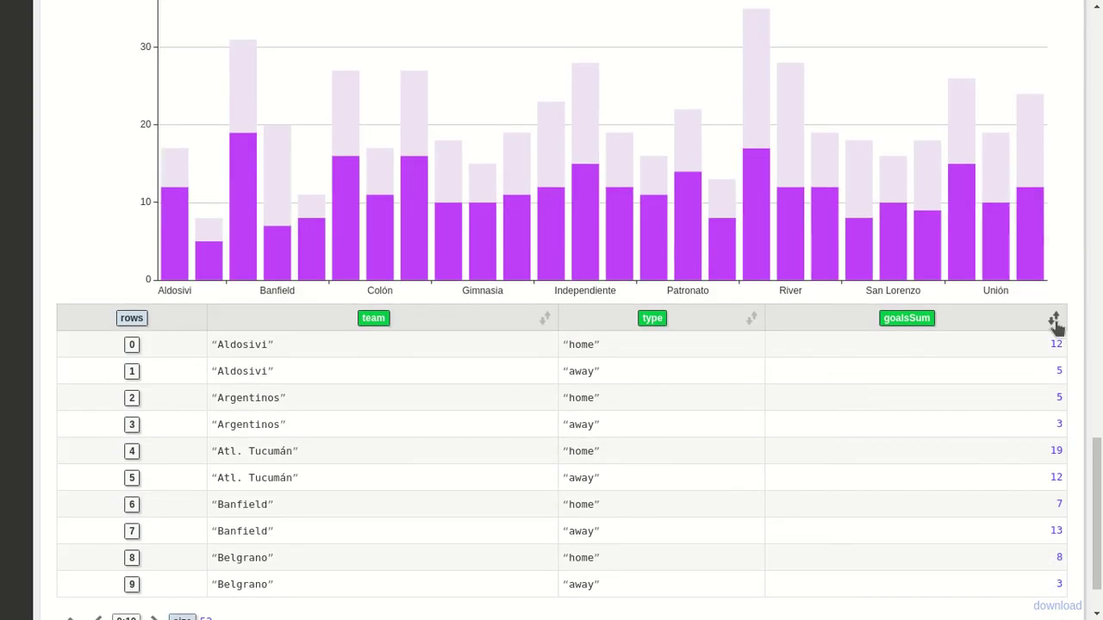
left_click(1055, 321)
scroll(1083, 290, "up", 3)
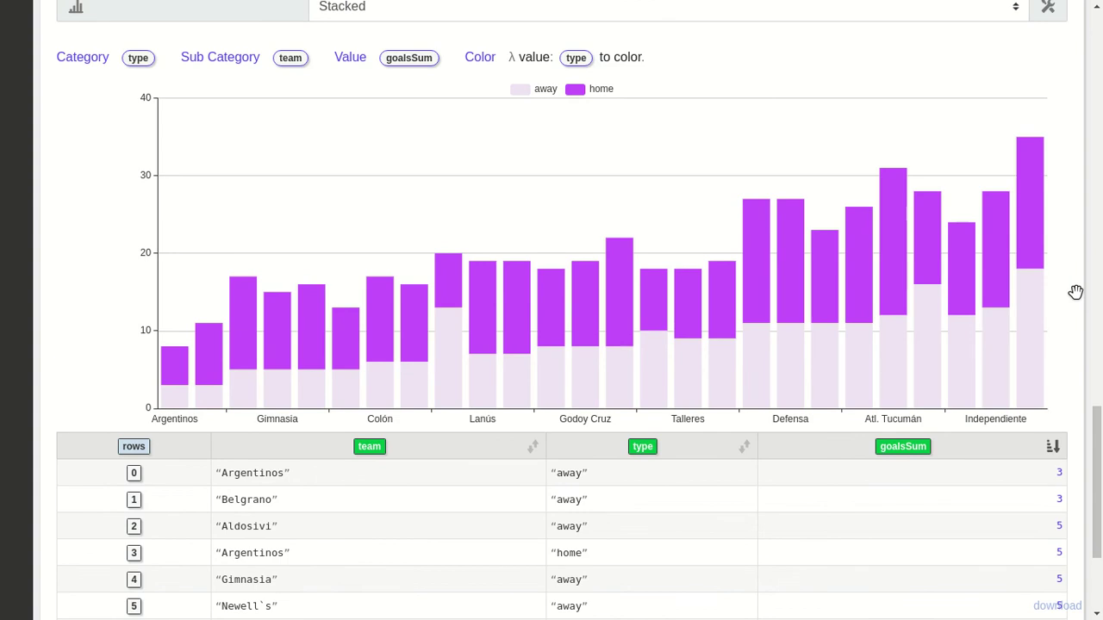
mouse_move(1040, 313)
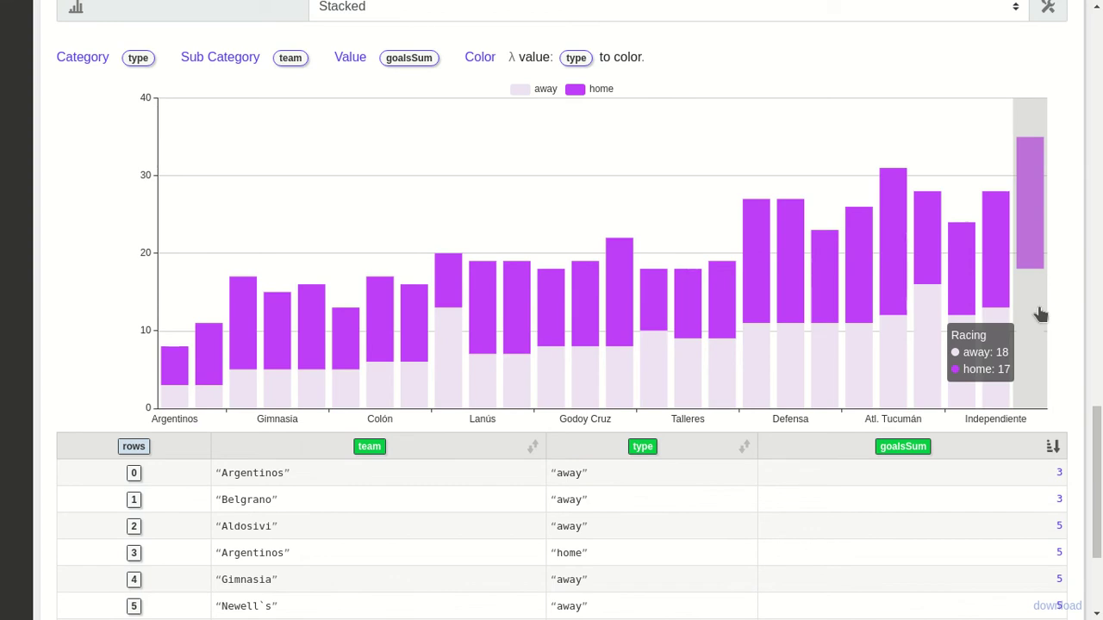
mouse_move(448, 389)
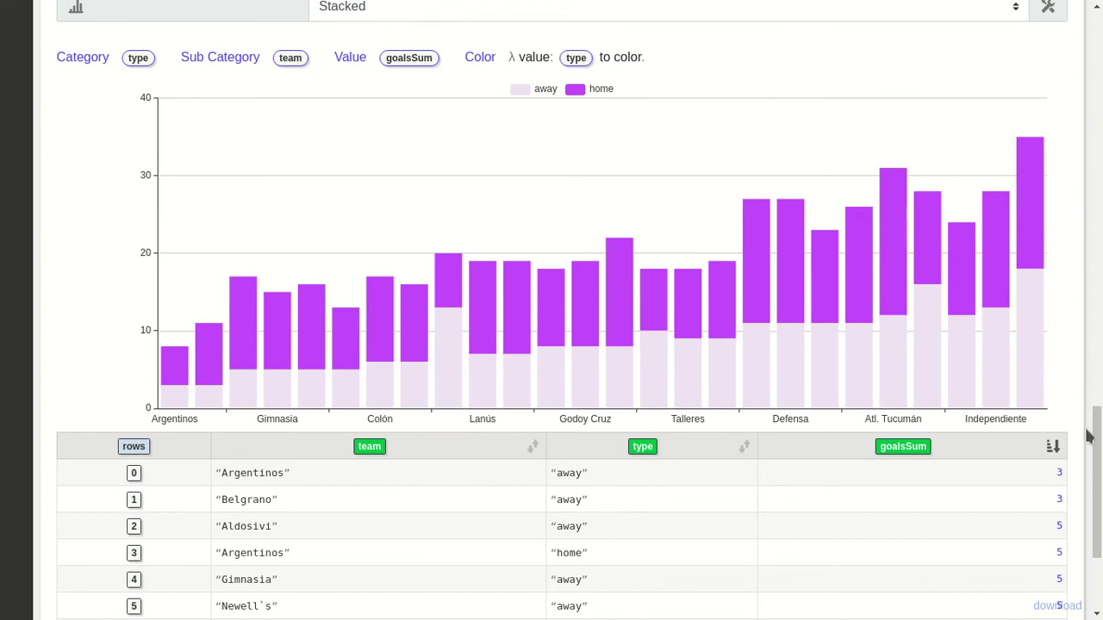
left_click_drag(1093, 439, 1098, 230)
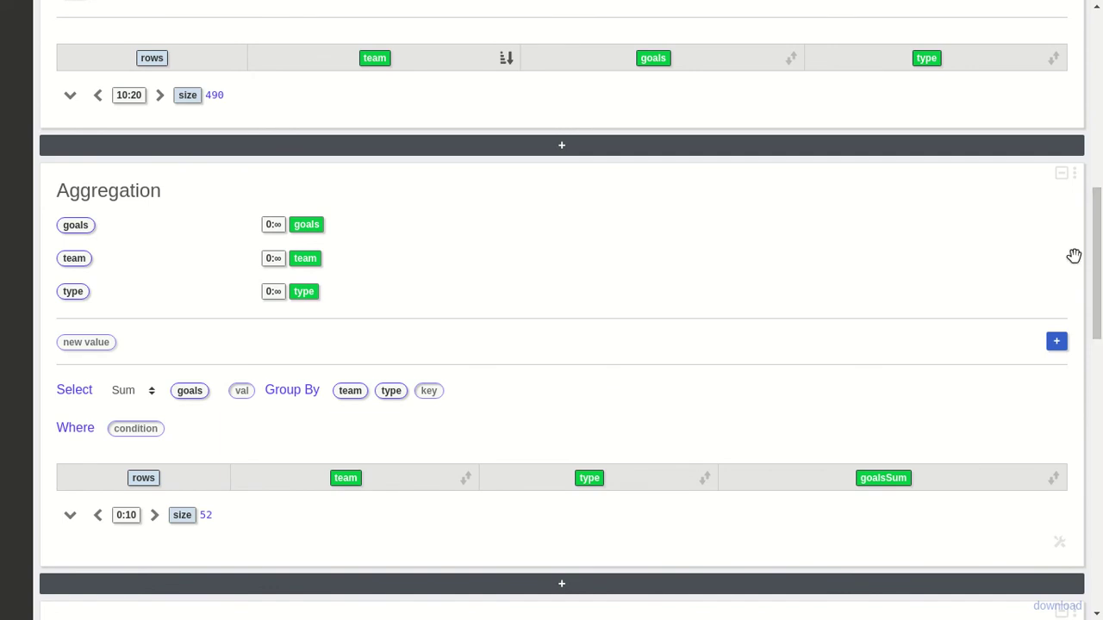
scroll(1070, 267, "up", 5)
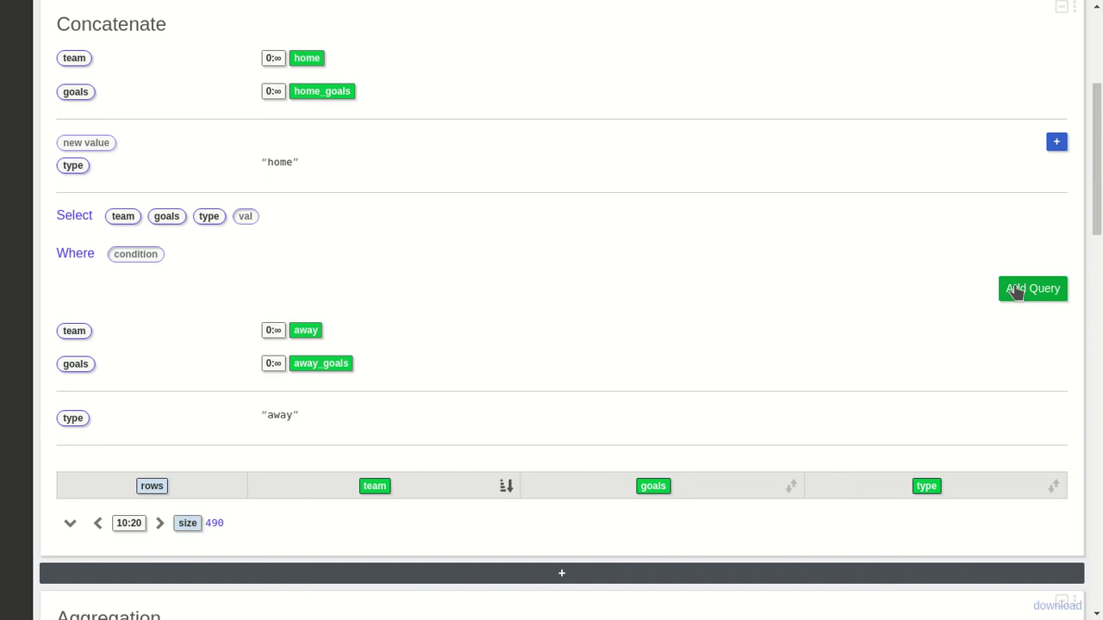
- Add a second query to the Concatenate cell: team from home, goals from home_goals, type 'home'
left_click(1015, 292)
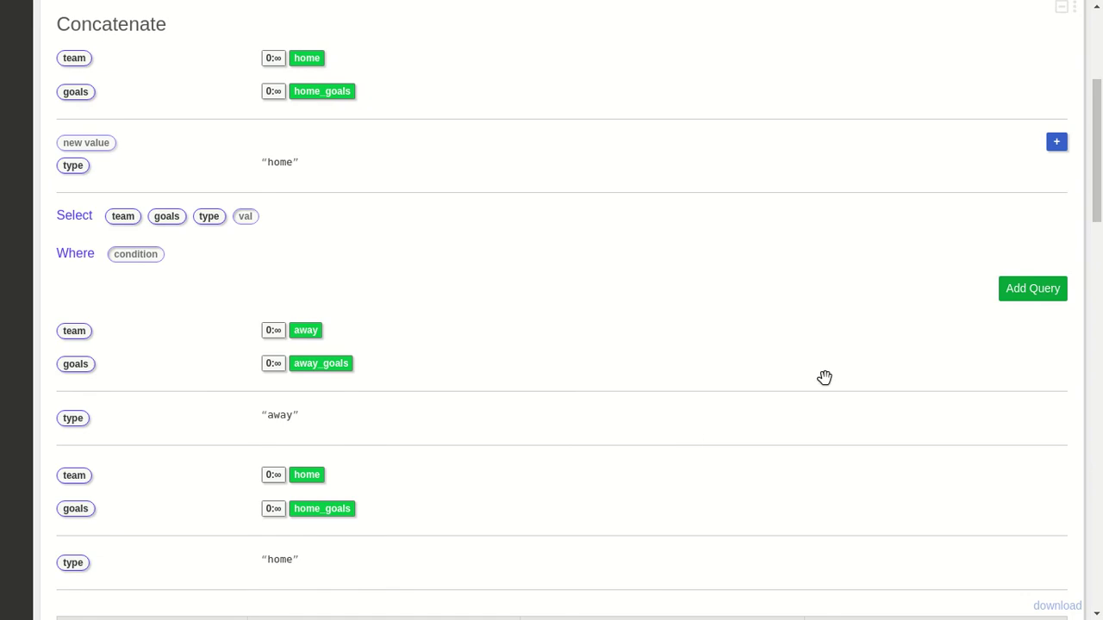
scroll(824, 377, "up", 2)
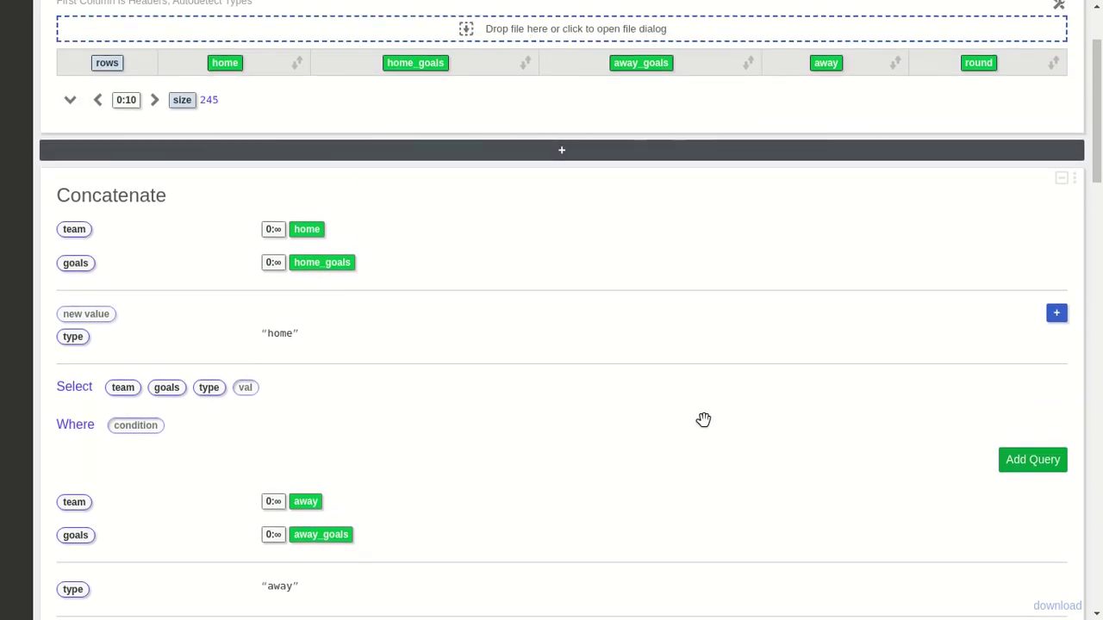
scroll(529, 271, "down", 2)
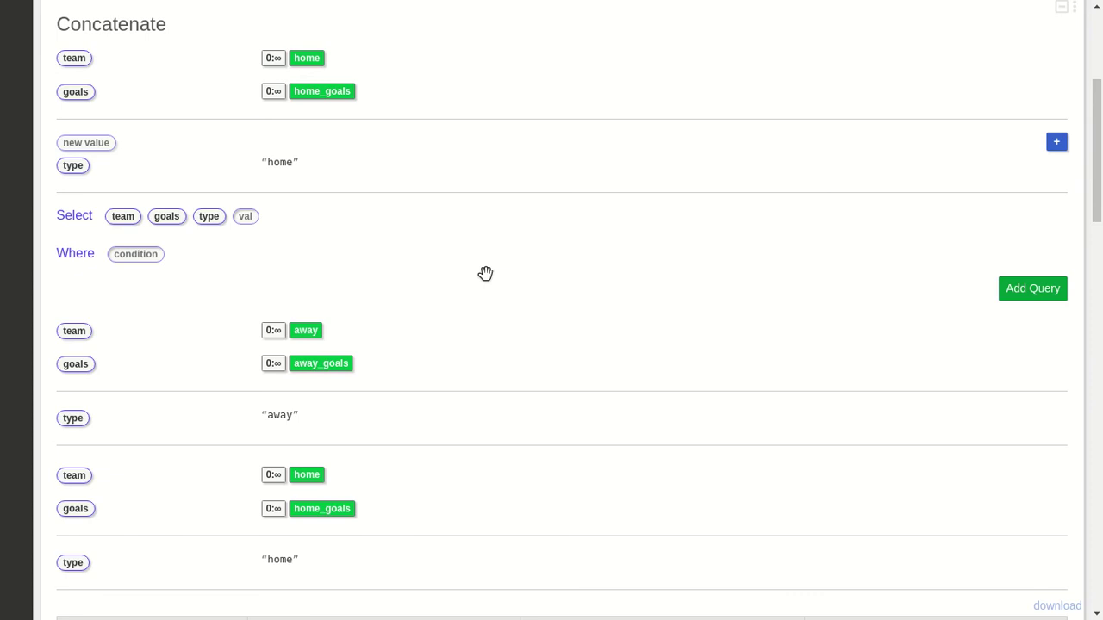
scroll(763, 274, "down", 2)
scroll(763, 273, "up", 3)
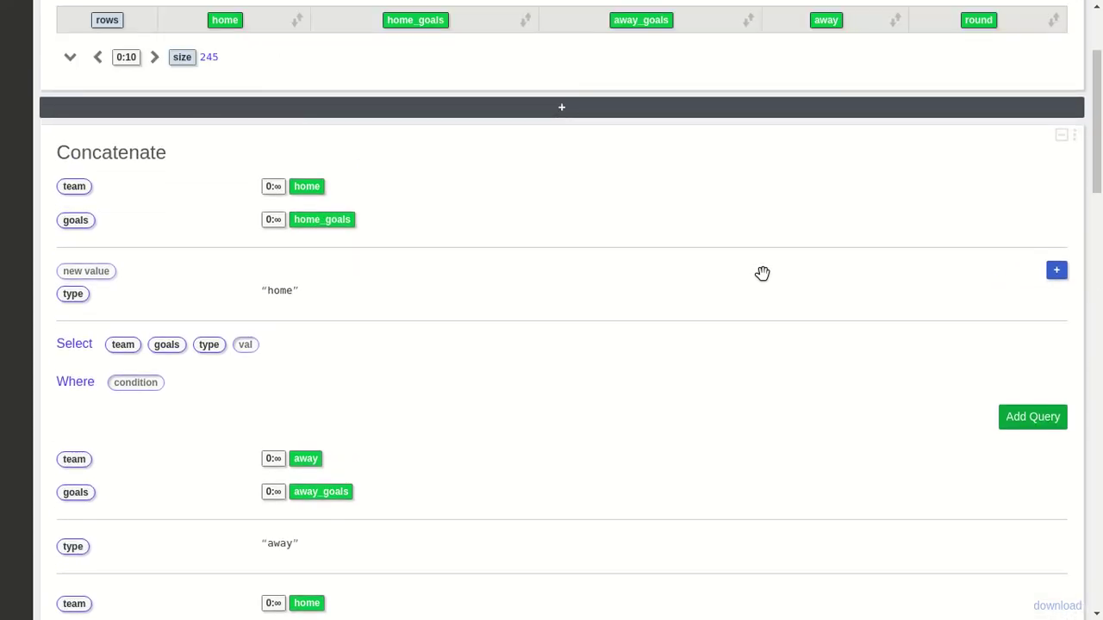
scroll(763, 273, "up", 2)
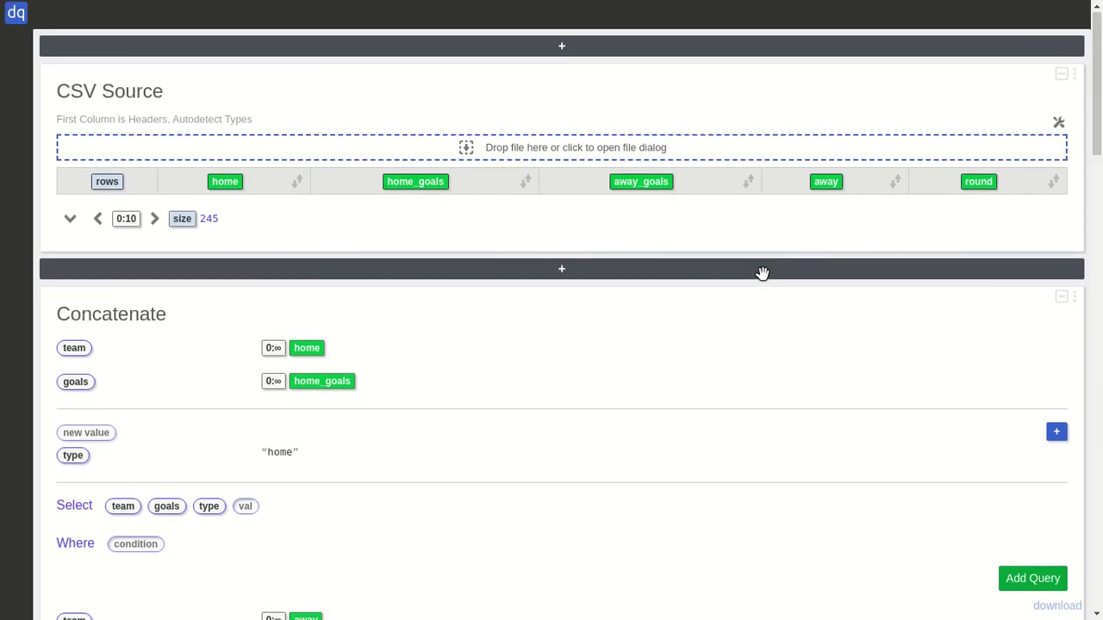